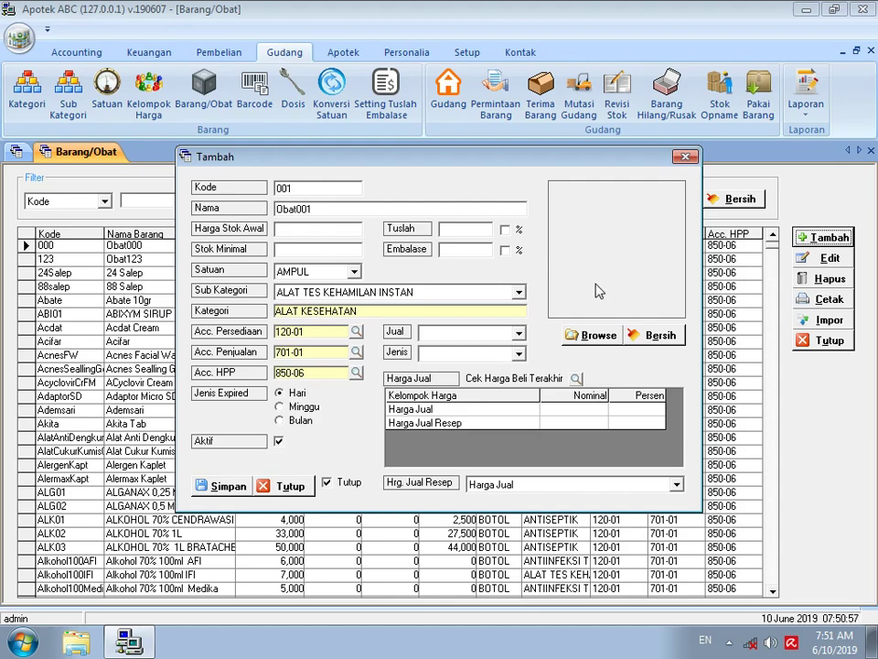
# Set the new item Obat001's unit to TABLET and its sub-category to ANALGETIK OPIAT, and save it.
pyautogui.click(320, 273)
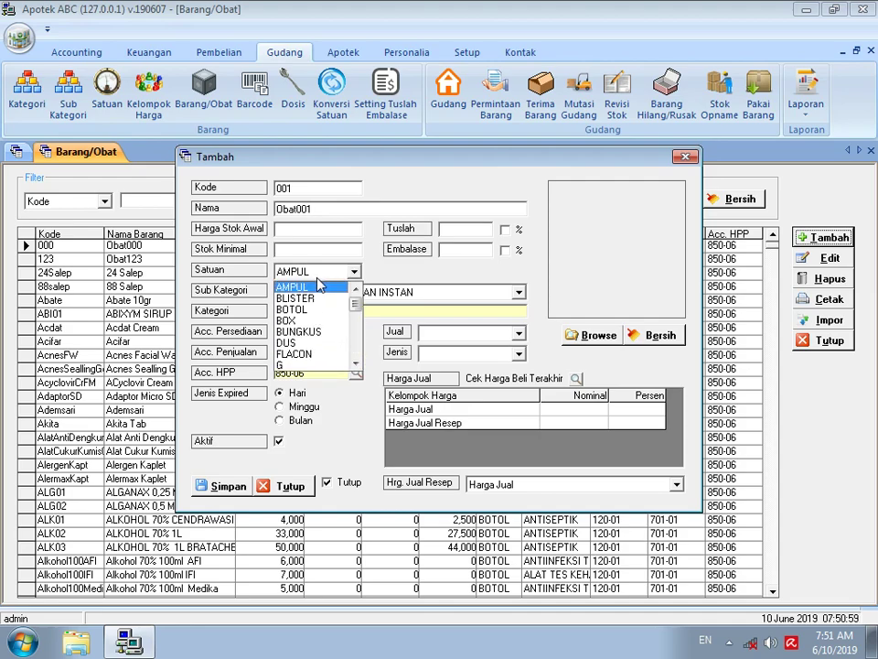
pyautogui.scroll(-2, 325, 313)
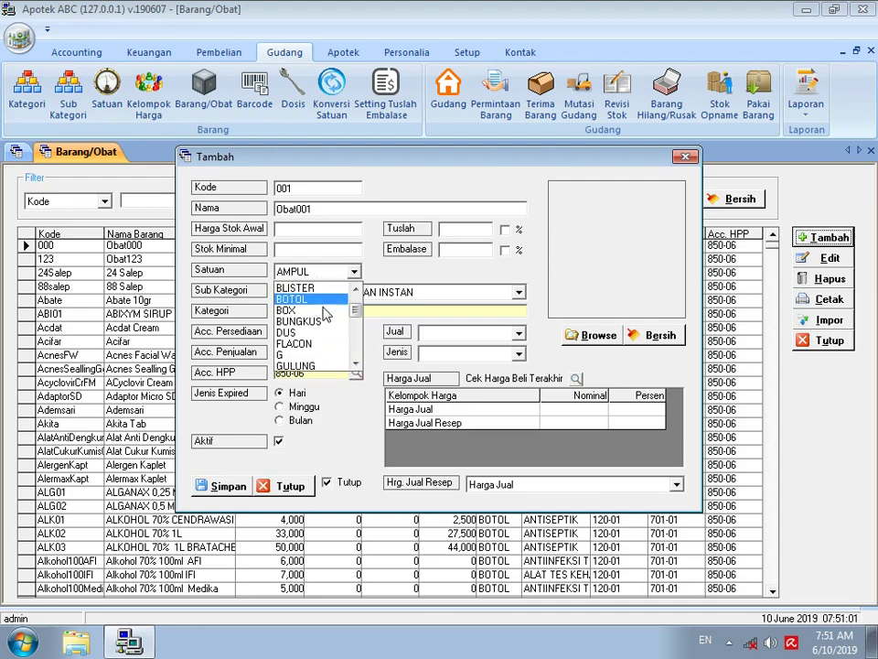
pyautogui.scroll(-4, 309, 338)
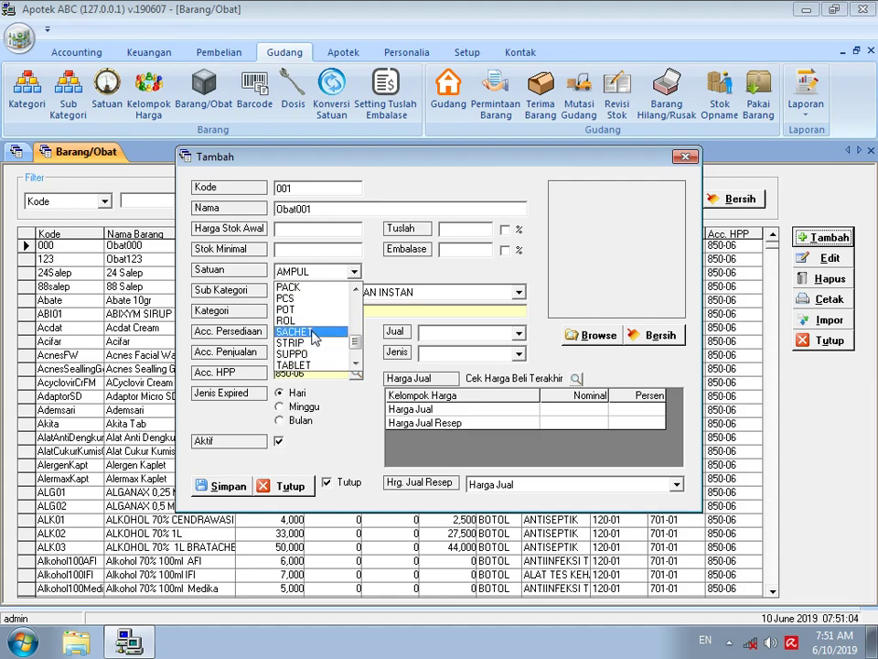
pyautogui.click(309, 364)
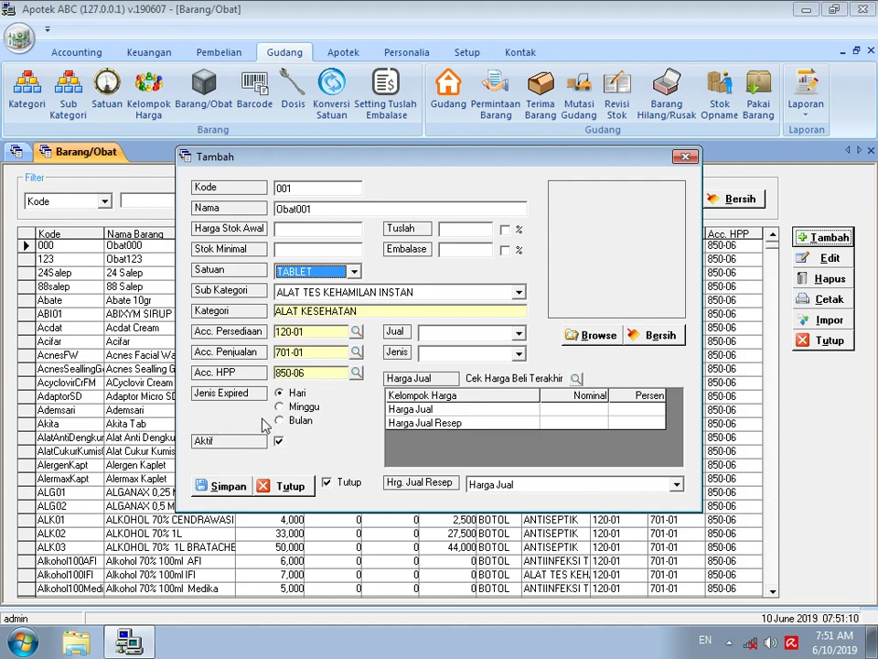
pyautogui.click(350, 293)
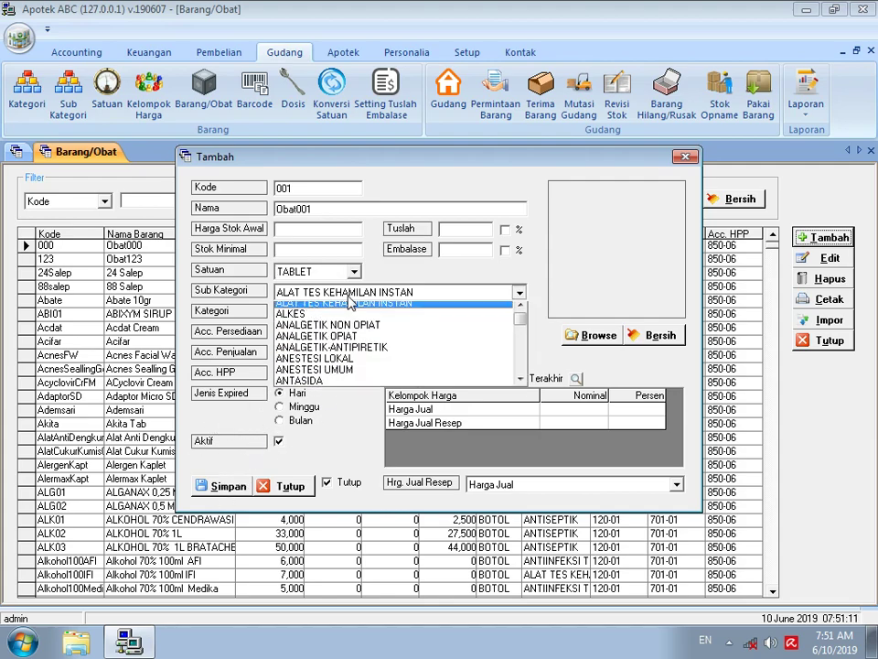
pyautogui.click(311, 341)
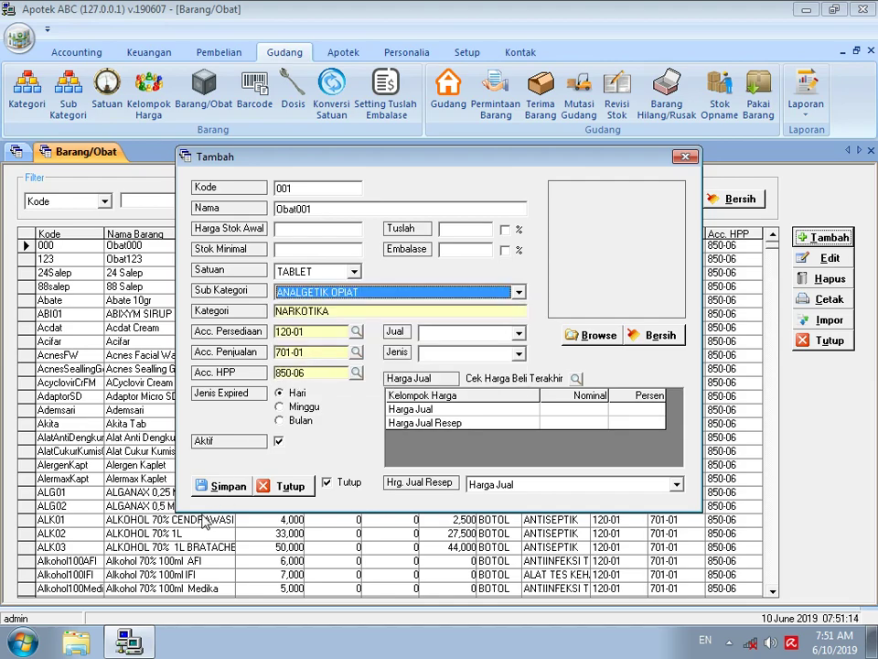
pyautogui.click(223, 486)
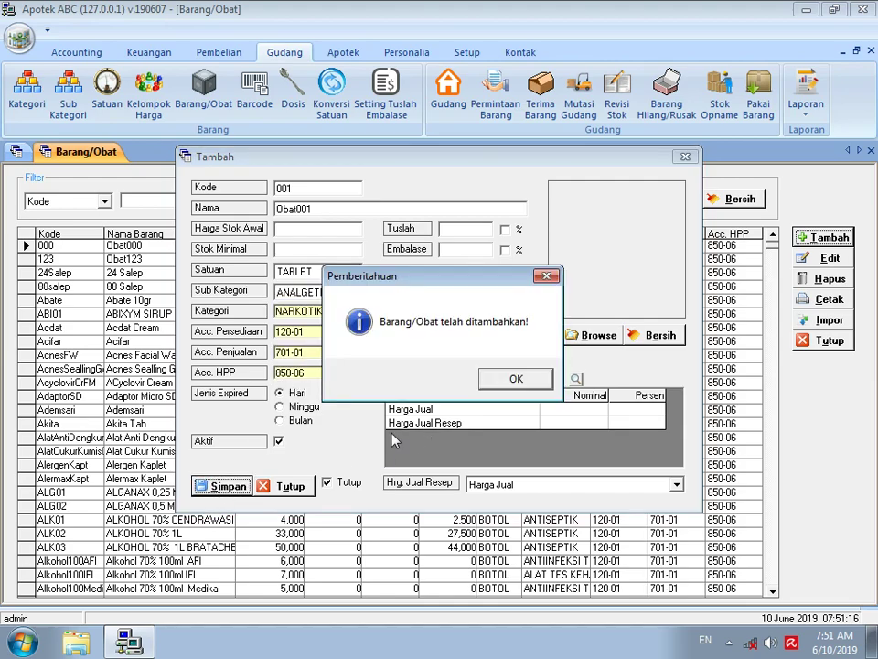
pyautogui.click(508, 378)
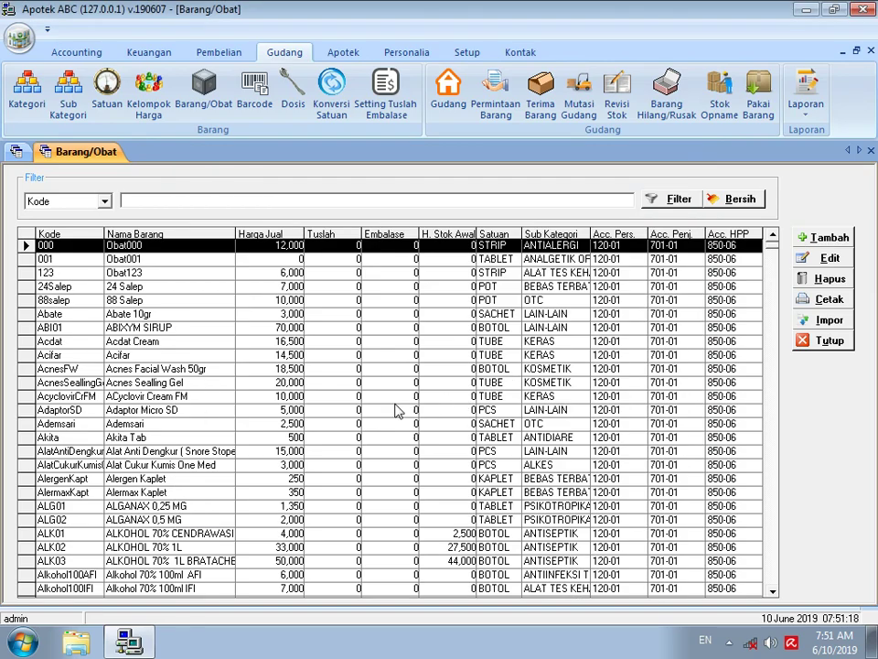
# Add and save an item with code 002, name Obat002, unit TABLET and sub-category ANALGETIK OPIAT.
pyautogui.click(823, 238)
pyautogui.write('002')
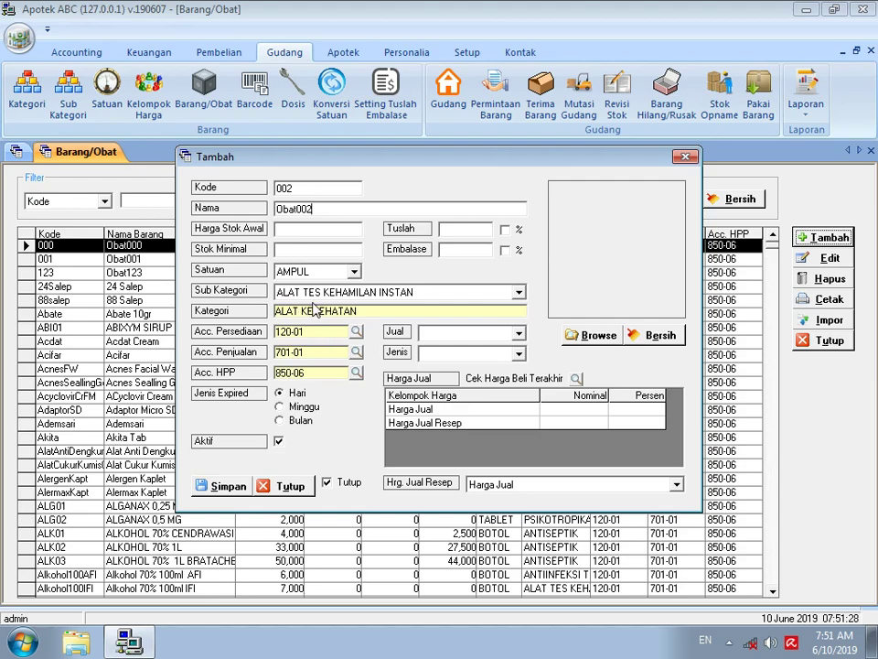
pyautogui.click(311, 271)
pyautogui.press('t')
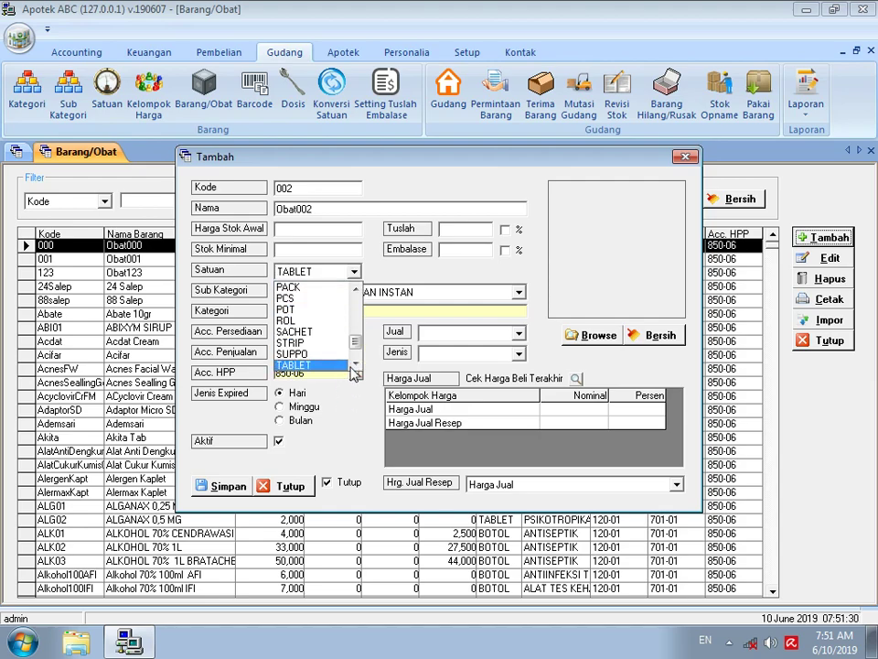
pyautogui.click(321, 364)
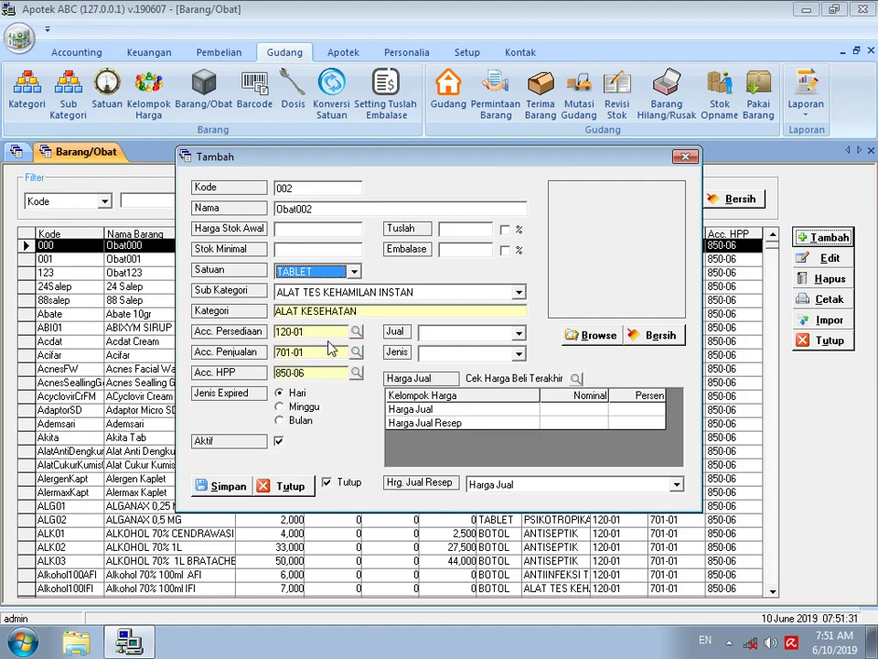
pyautogui.click(333, 292)
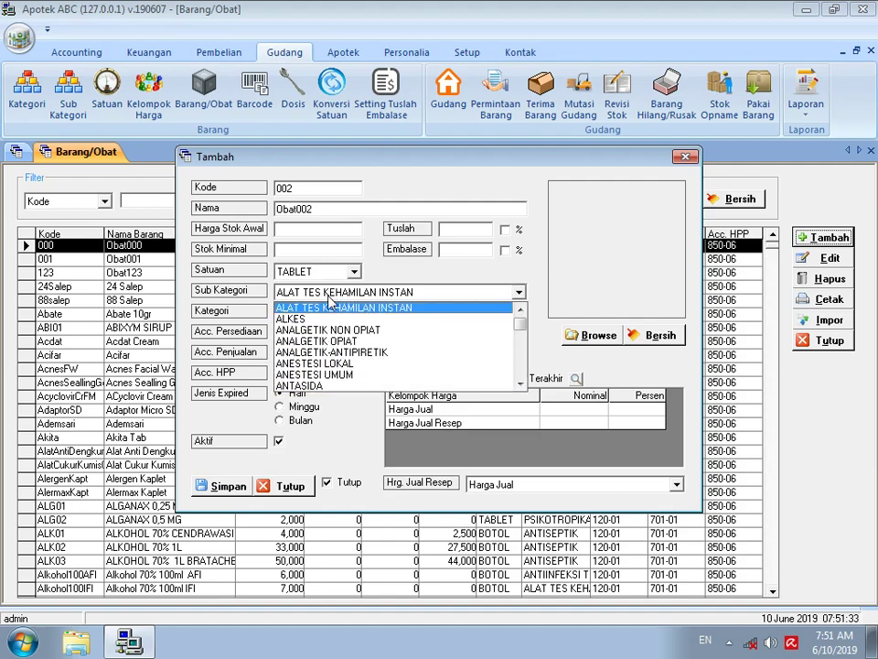
pyautogui.click(317, 343)
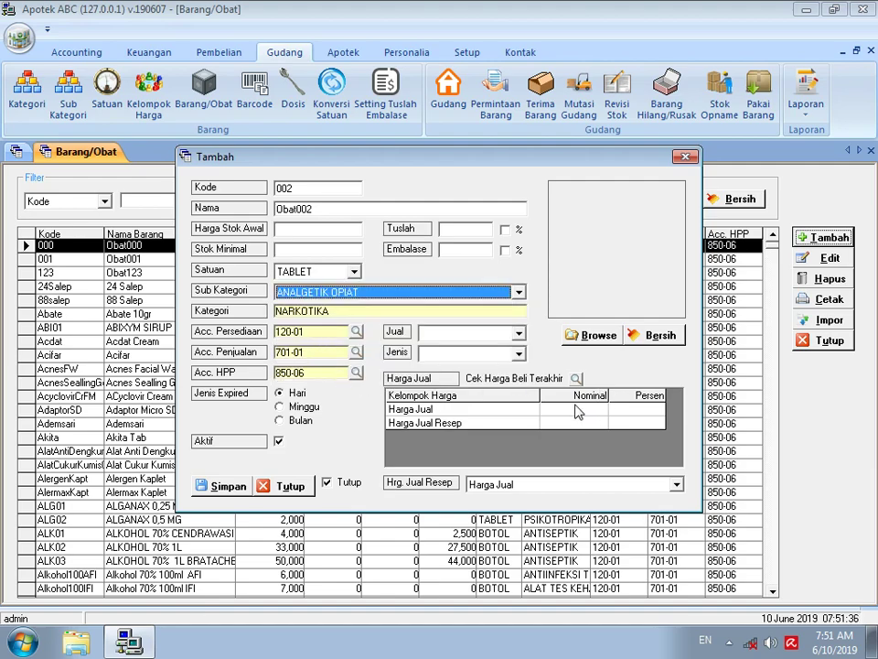
pyautogui.click(227, 488)
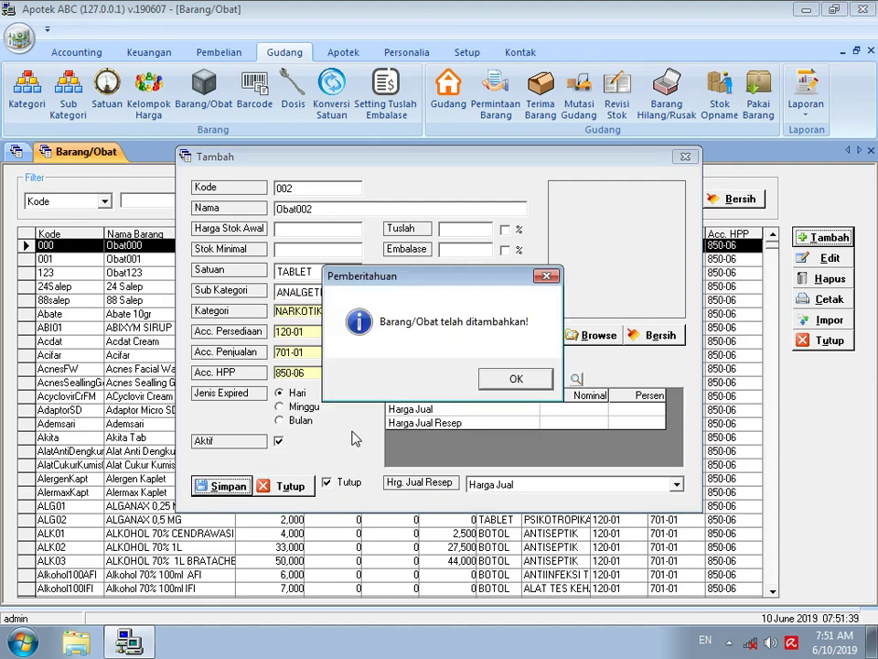
pyautogui.click(517, 382)
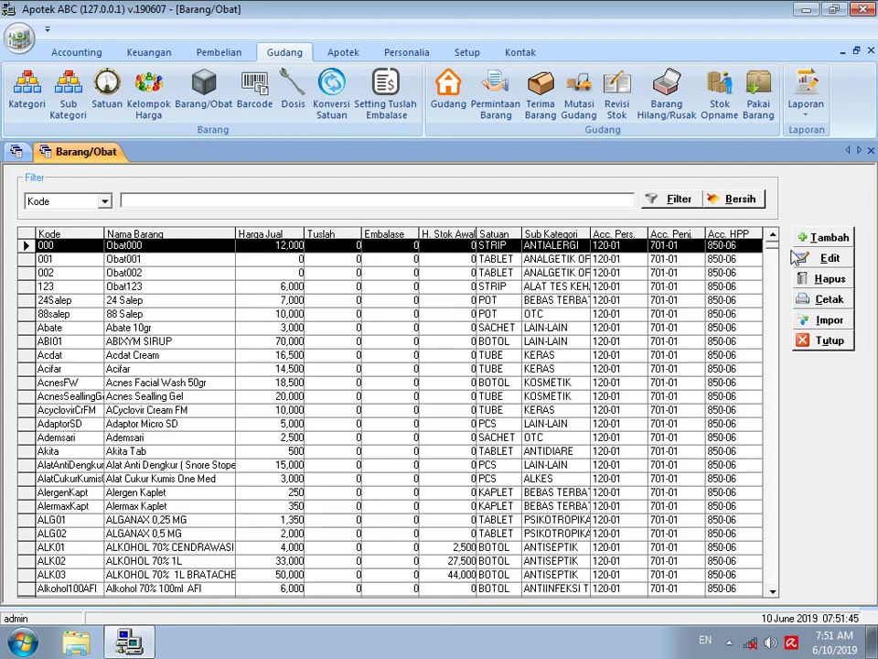
# Start a new item with code 003, name Obat Racik003, unit TABLET and sub-category ANALGETIK OPIAT.
pyautogui.click(823, 237)
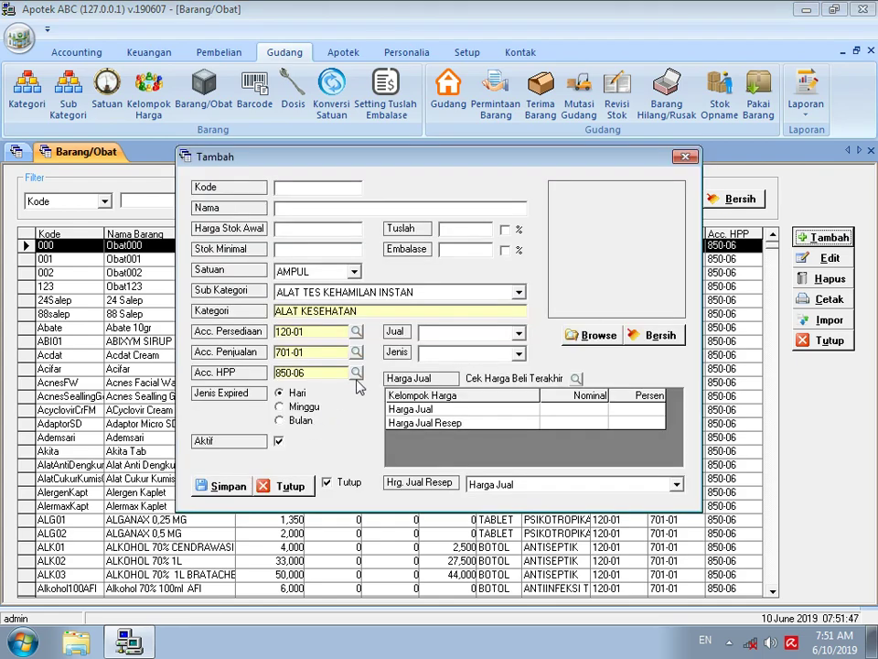
pyautogui.write('003')
pyautogui.press('Tab')
pyautogui.write('Oba')
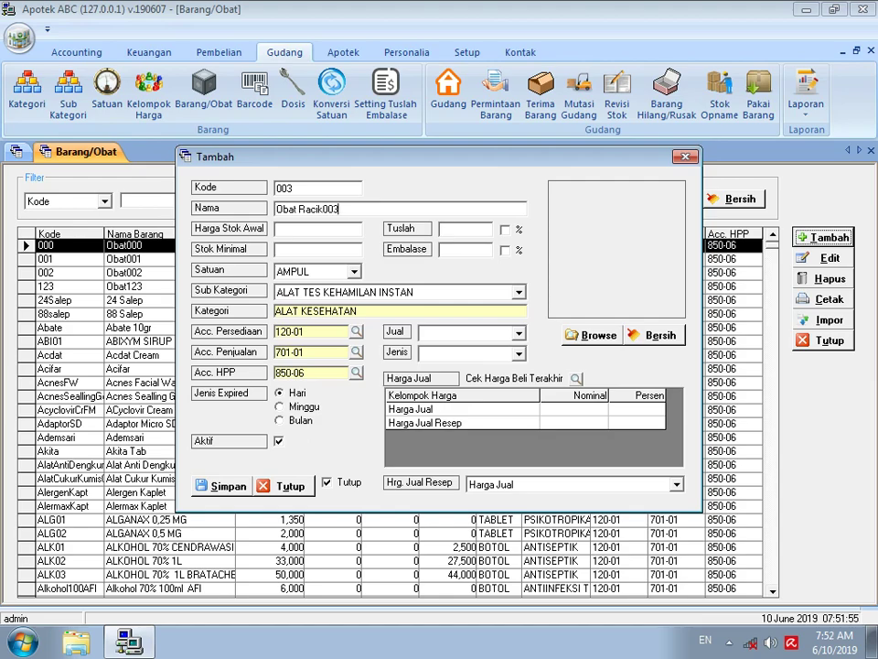
pyautogui.click(353, 272)
pyautogui.scroll(-6, 327, 327)
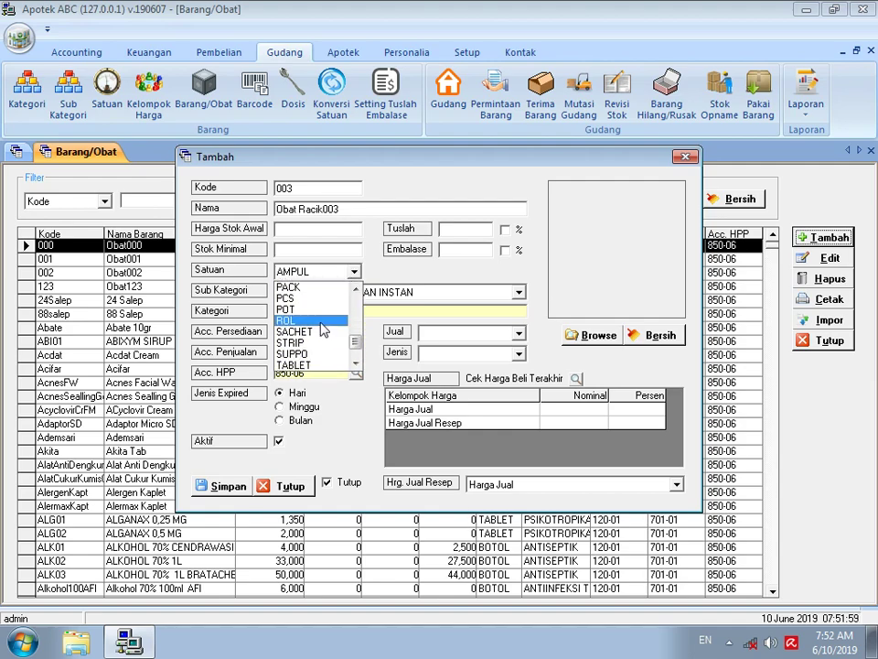
pyautogui.click(318, 364)
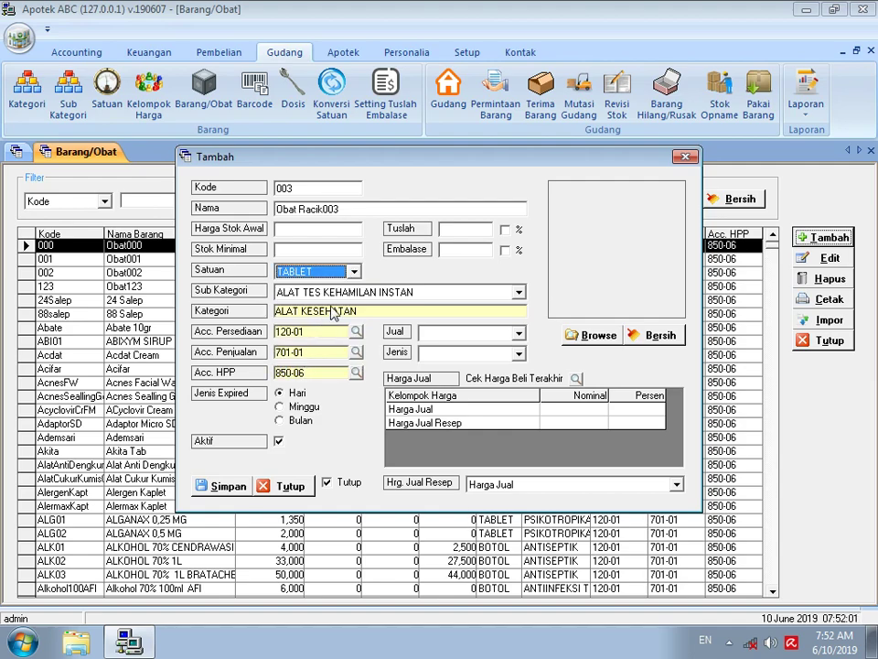
pyautogui.click(344, 289)
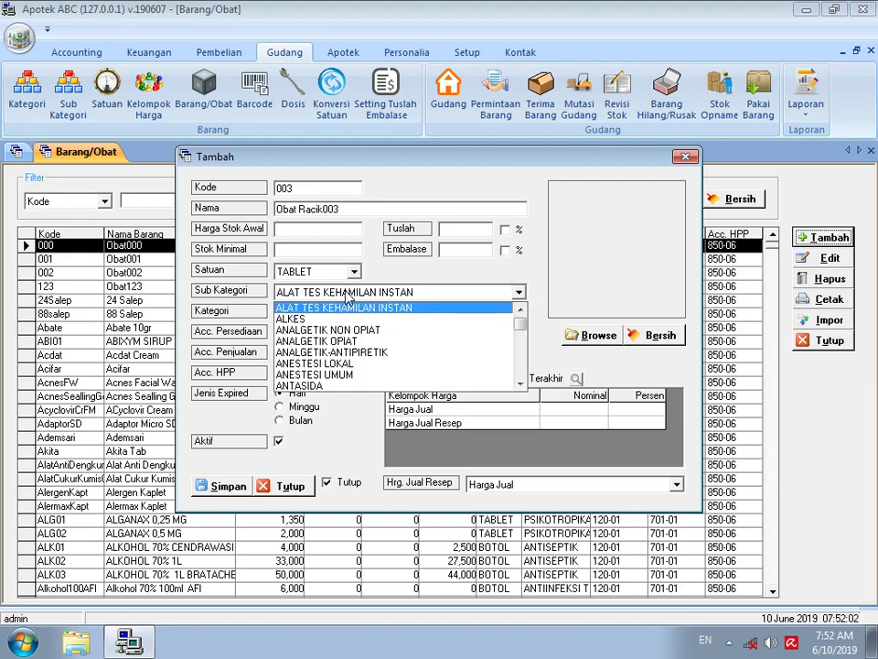
pyautogui.click(317, 342)
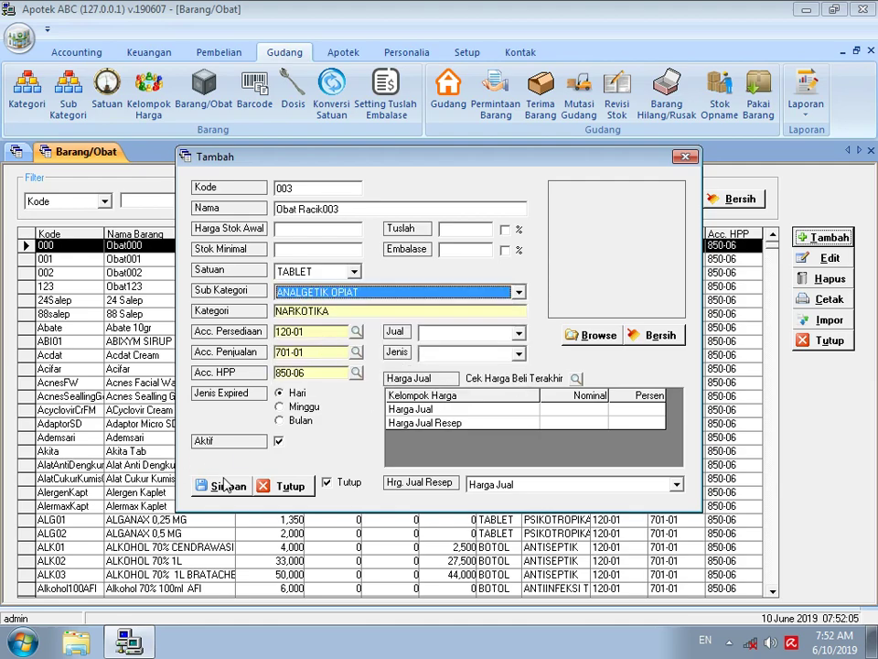
# Set the nominal Harga Jual of Obat Racik003 to 20,000 and its Harga Jual Resep to 25,000.
pyautogui.click(568, 408)
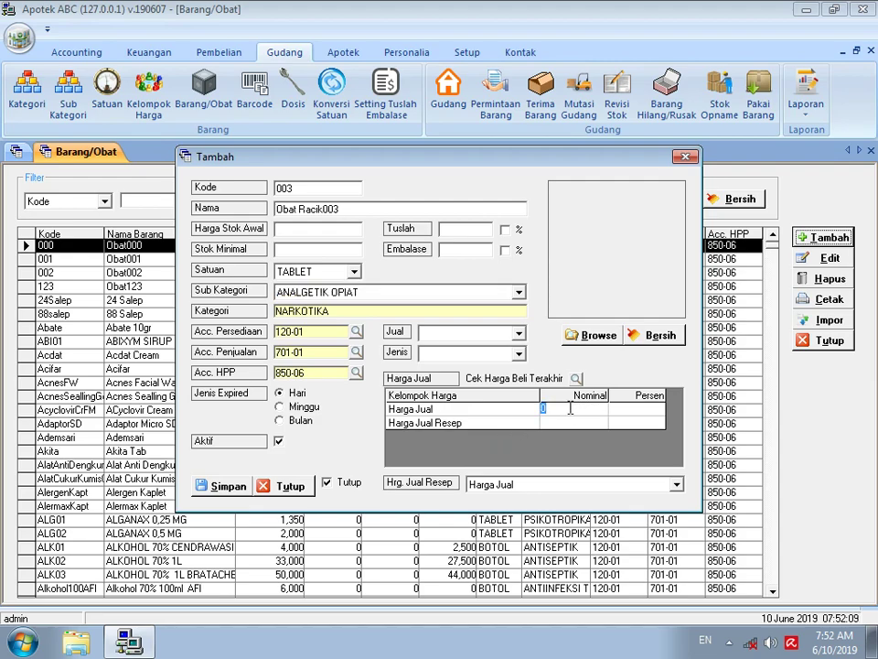
pyautogui.write('20,000')
pyautogui.press('Return')
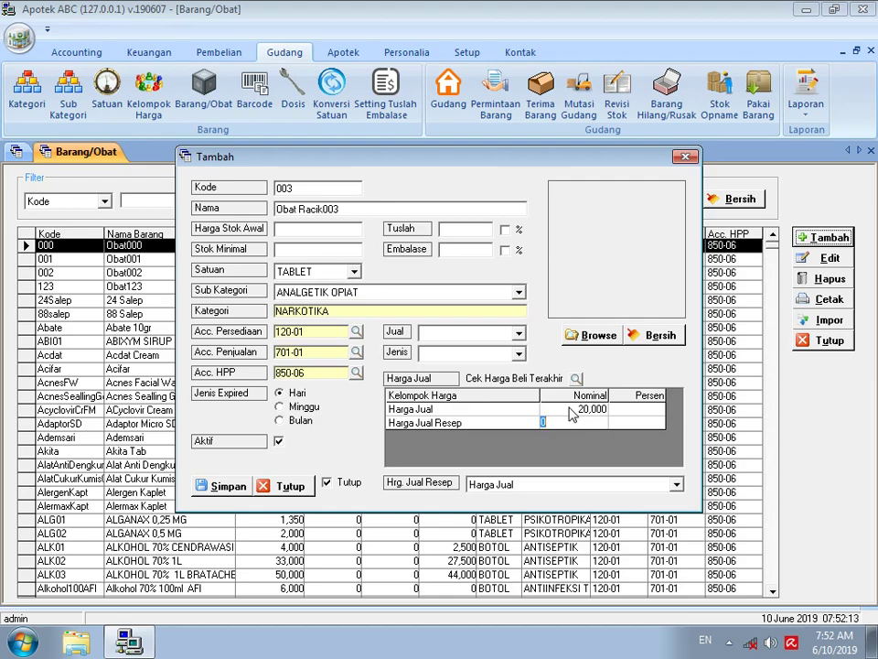
pyautogui.write('25000')
pyautogui.press('Return')
# Use Harga Jual Resep as the prescription selling price of Obat Racik003 and save the item.
pyautogui.click(485, 485)
pyautogui.click(513, 510)
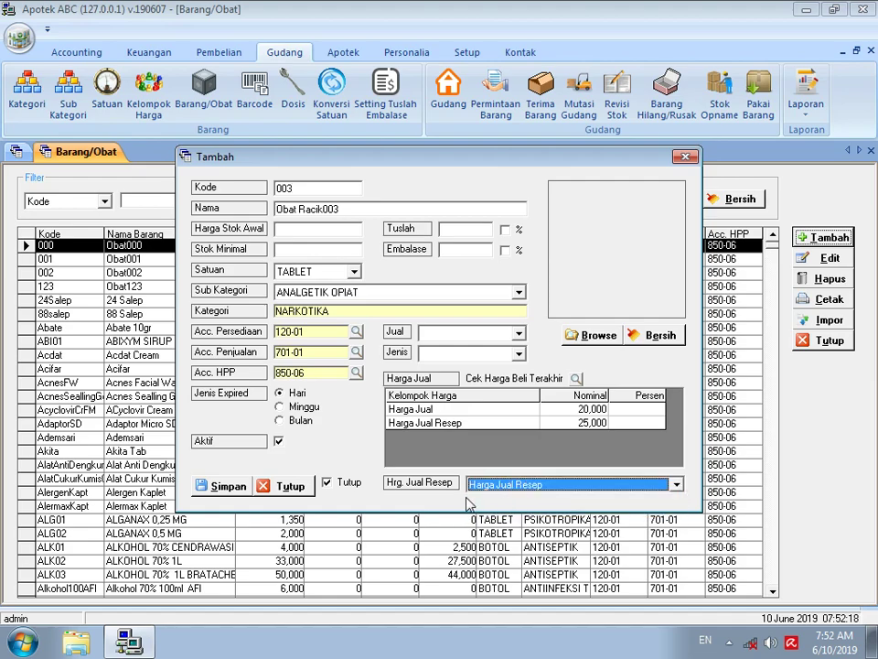
pyautogui.click(213, 490)
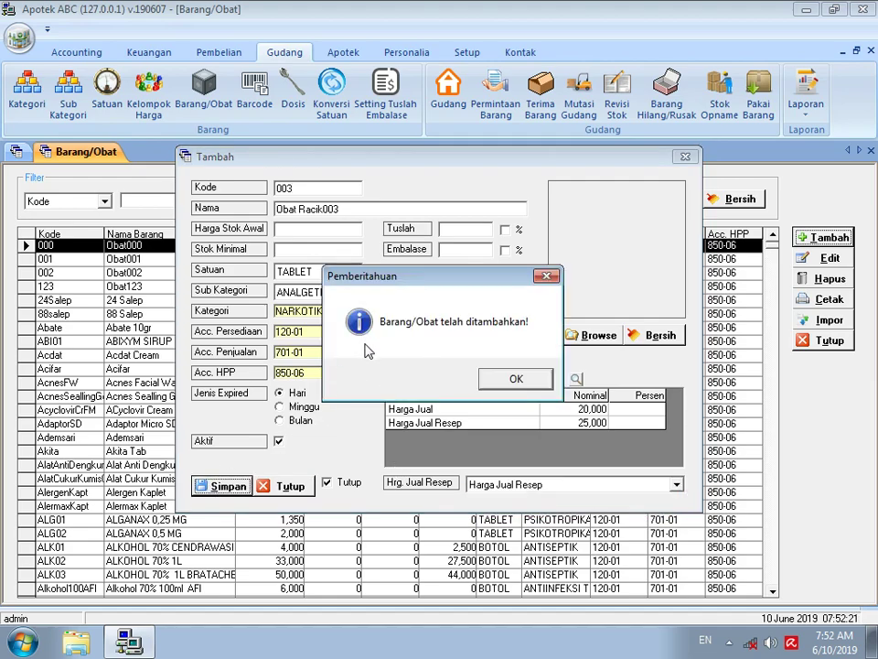
pyautogui.click(517, 382)
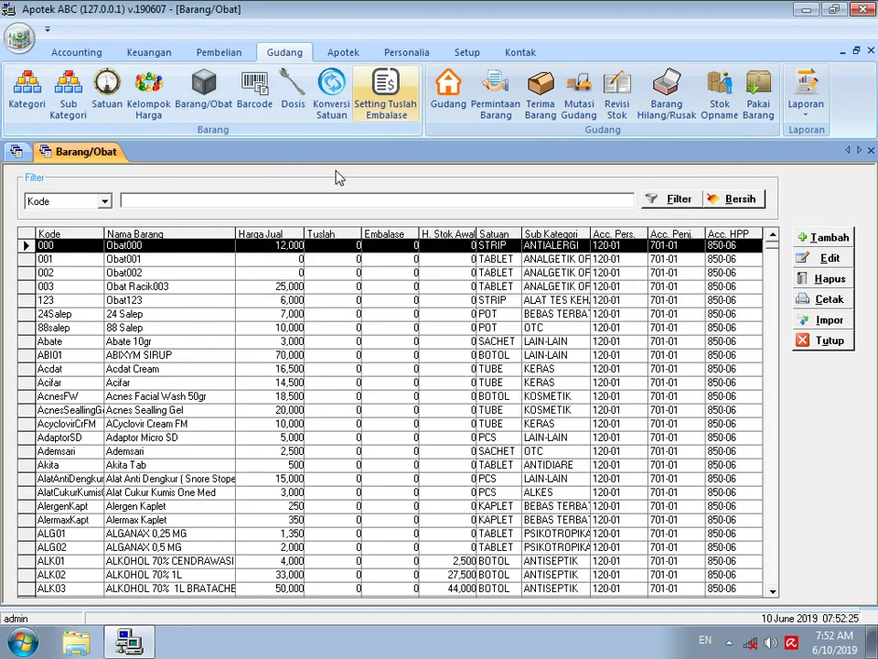
# Create a new stock revision (Revisi Stok) with the description "Stok Awal Obat001 & Obat002".
pyautogui.click(616, 89)
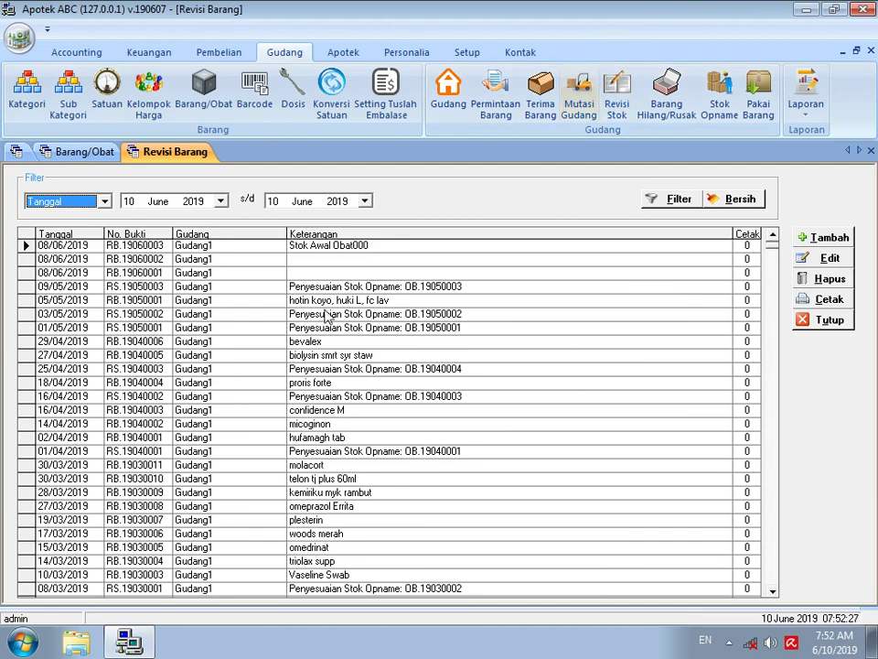
pyautogui.click(815, 238)
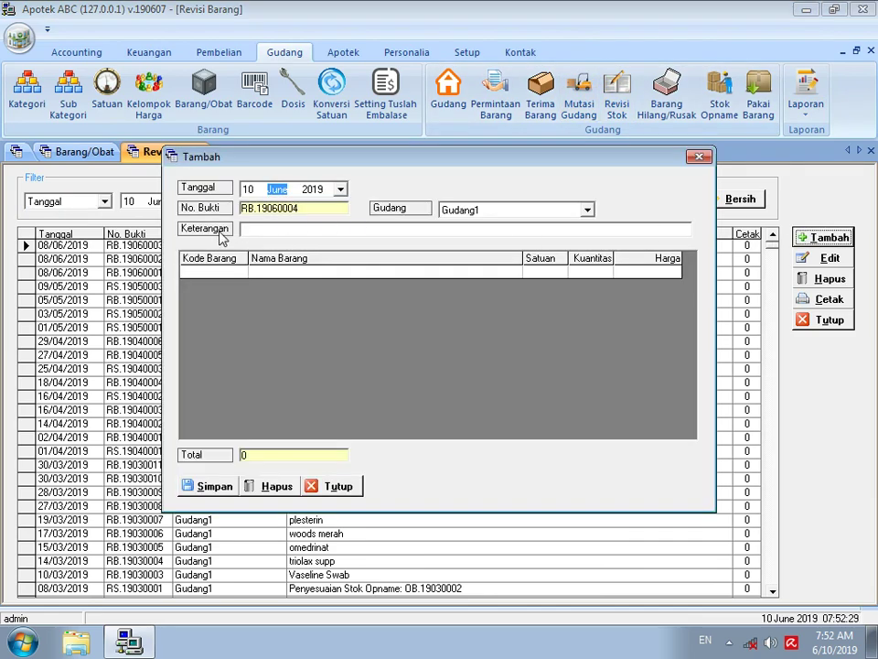
pyautogui.click(314, 228)
pyautogui.write('St')
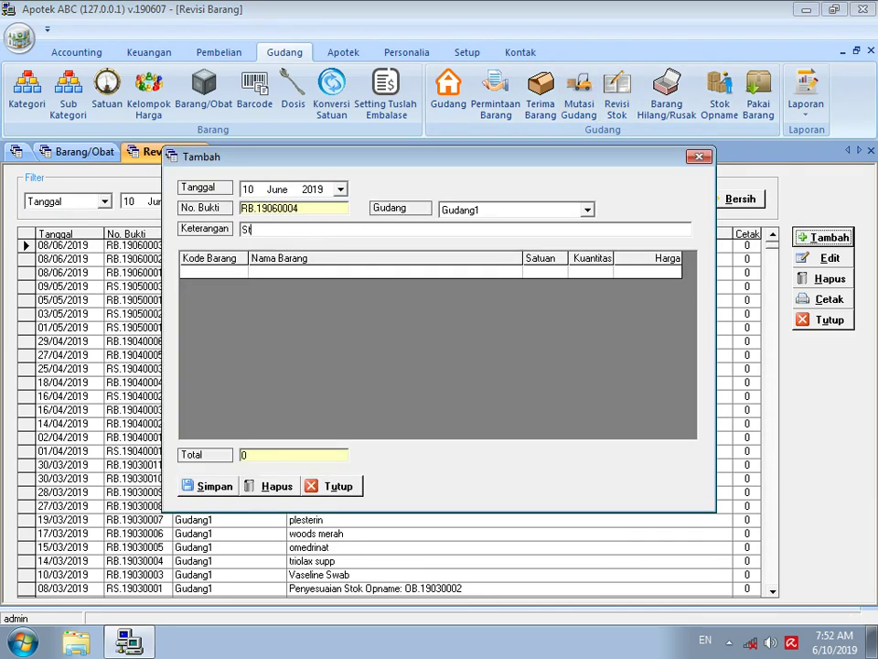
pyautogui.write('ok Awal Obat')
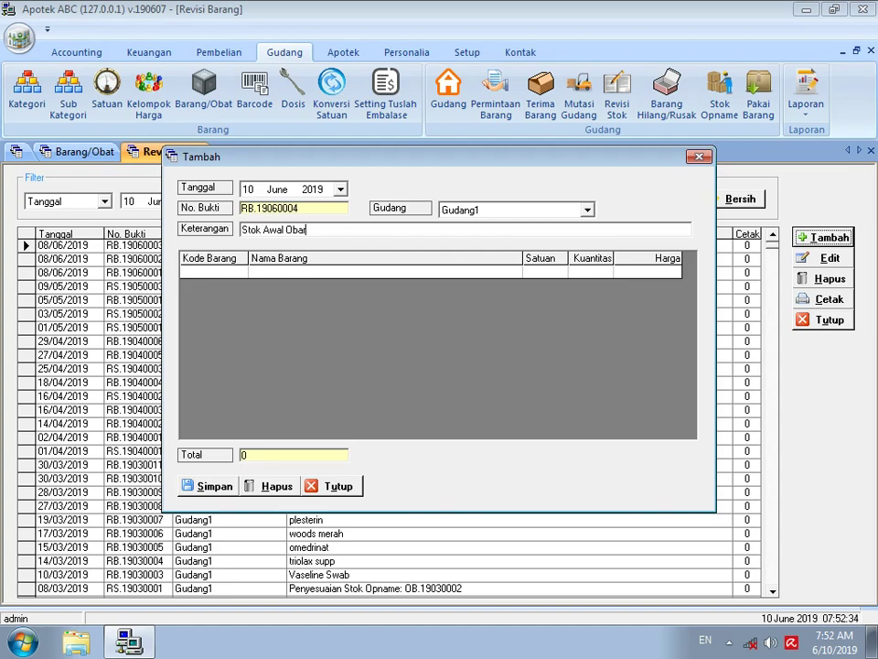
pyautogui.write('001 & Obat002')
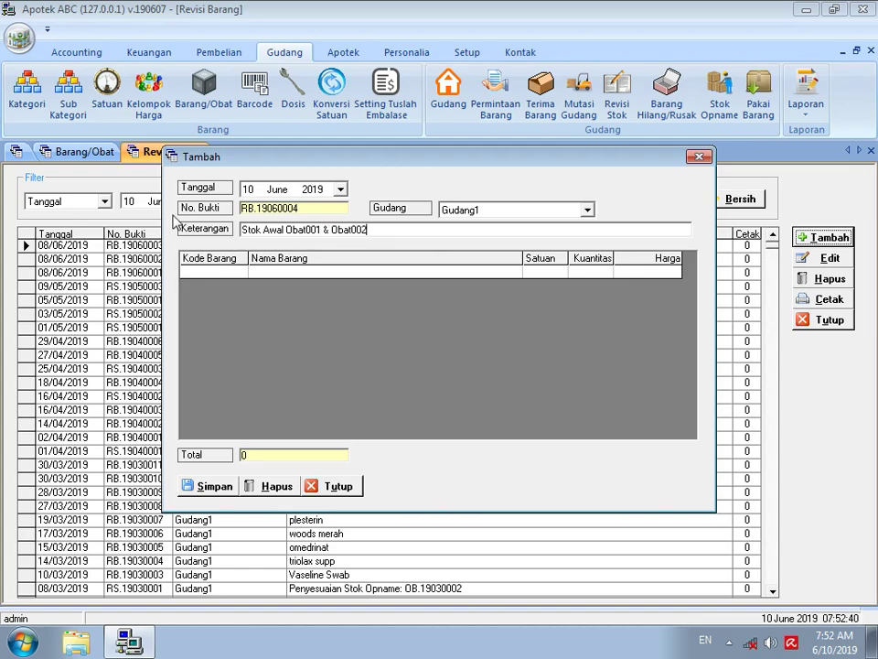
# Add Obat001 from the item list to the stock revision with quantity 100 and price 1,000.
pyautogui.click(212, 271)
pyautogui.click(239, 273)
pyautogui.click(294, 250)
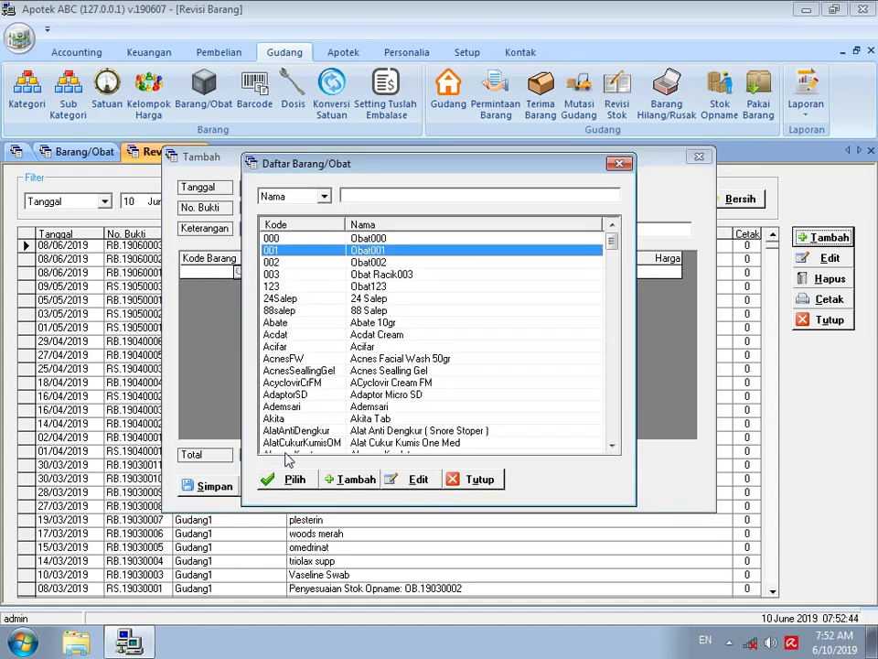
pyautogui.click(294, 480)
pyautogui.write('100')
pyautogui.press('Tab')
pyautogui.press('Return')
# Add item 002 to the stock revision with quantity 100 and price 2,000, and save the revision.
pyautogui.write('00')
pyautogui.write('02')
pyautogui.press('Return')
pyautogui.write('100')
pyautogui.press('Return')
pyautogui.write('2,')
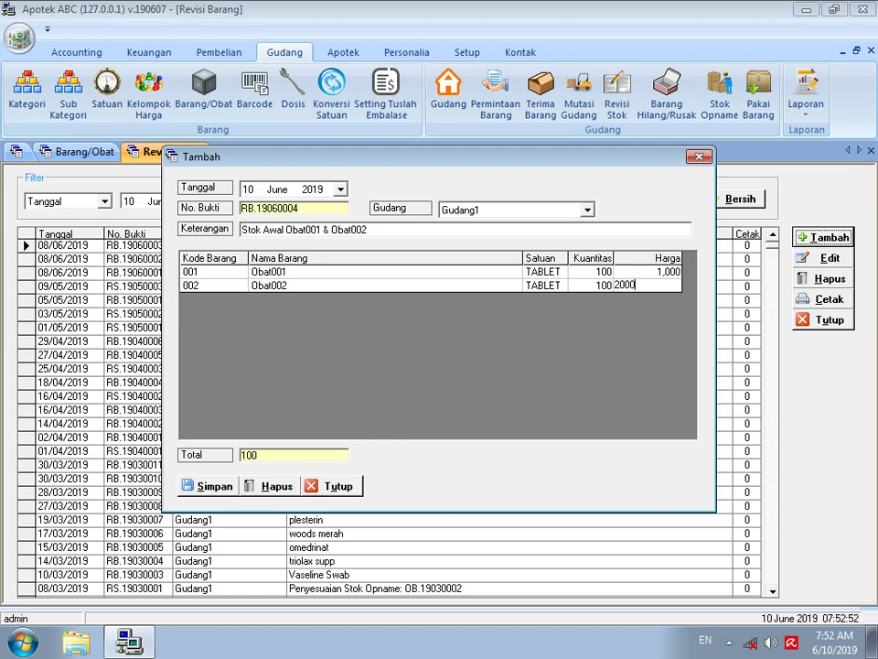
pyautogui.write('000')
pyautogui.press('Return')
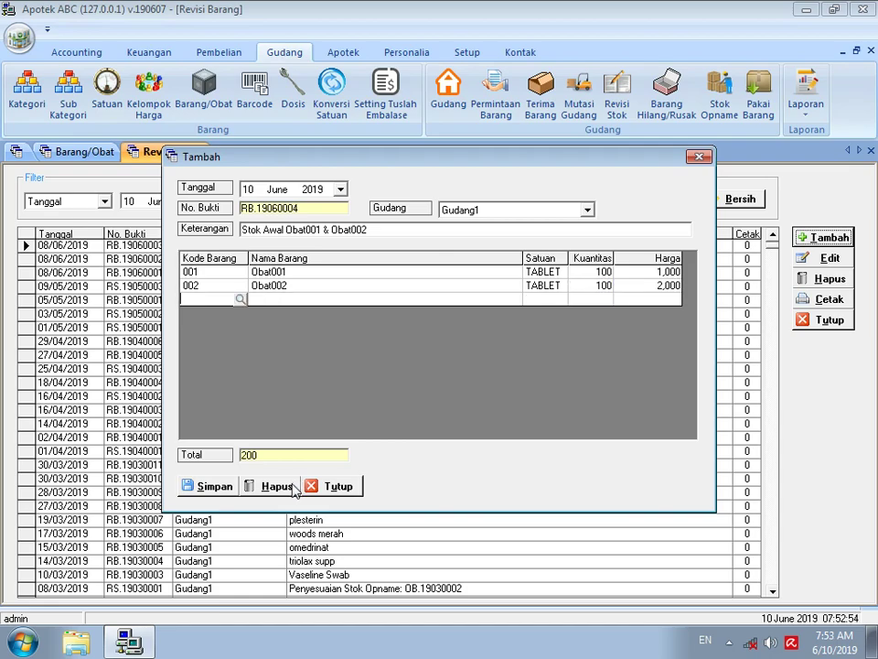
pyautogui.click(207, 487)
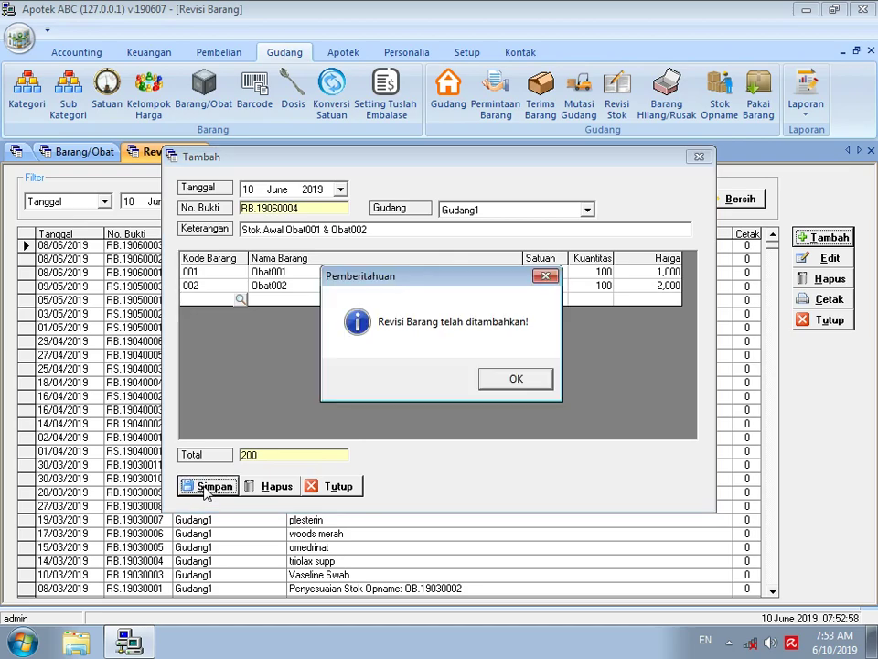
# Start a new medicine compounding (Racik Obat) entry for Obat Racik003 with quantity 5 TABLET.
pyautogui.click(518, 381)
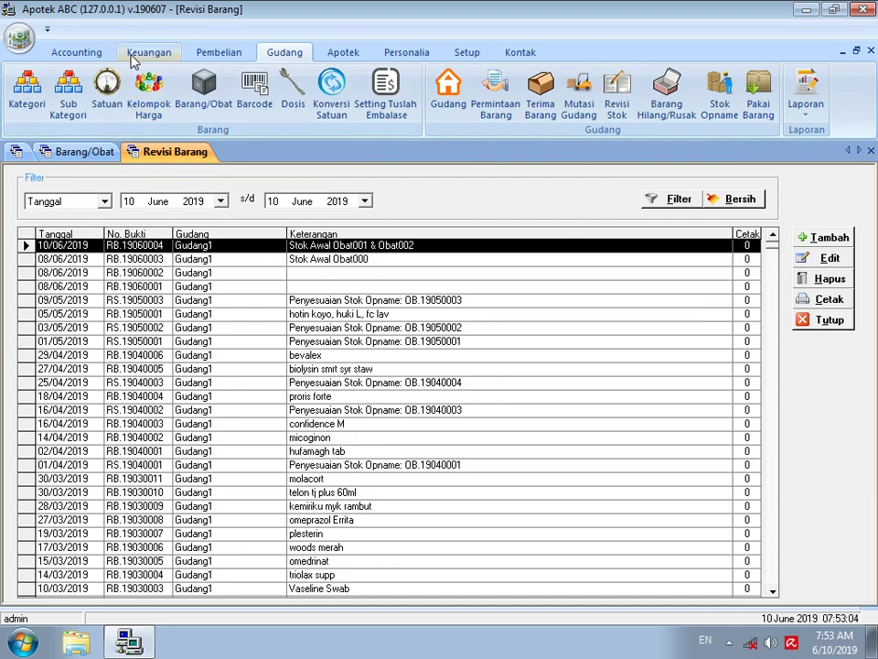
pyautogui.click(340, 53)
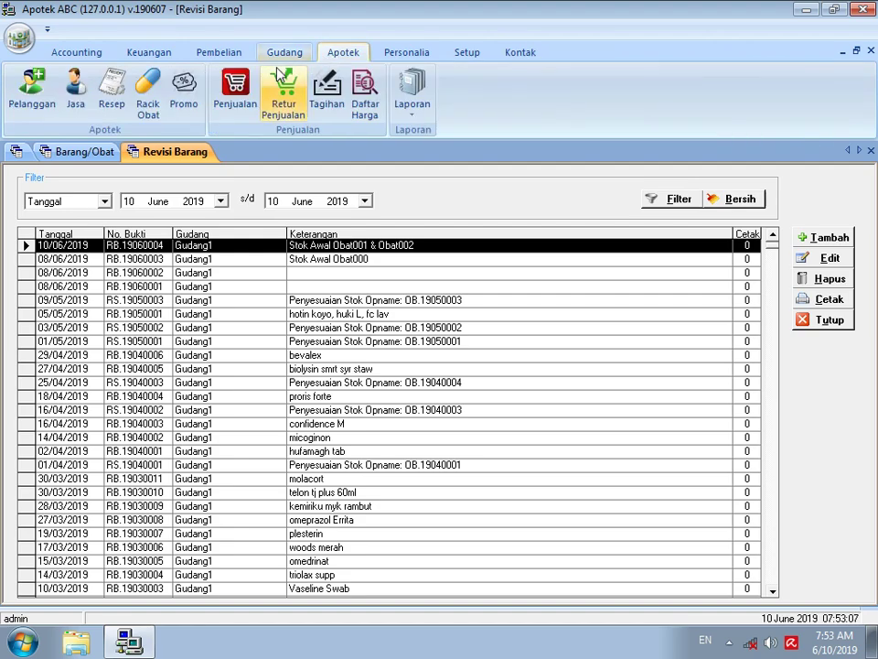
pyautogui.click(148, 108)
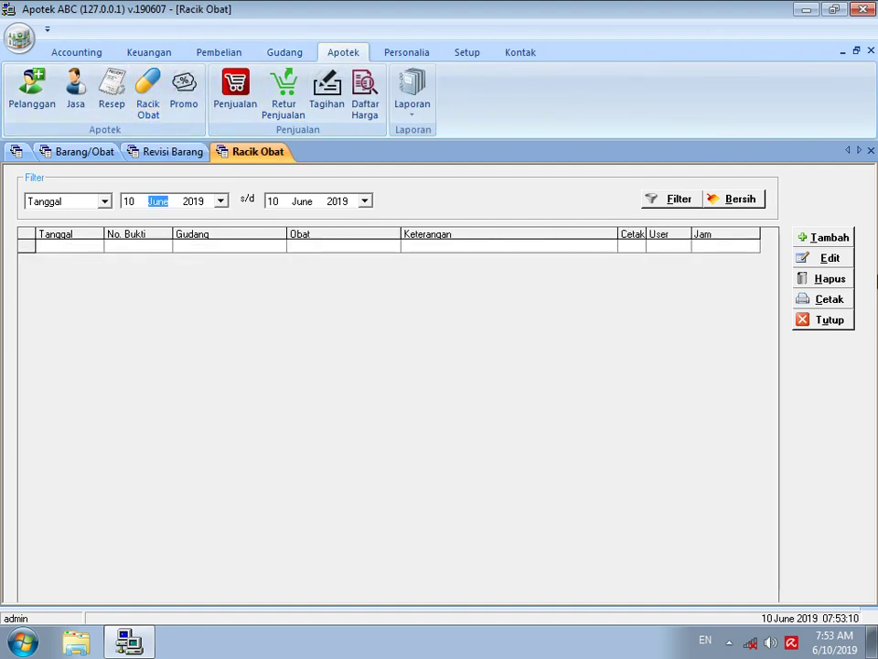
pyautogui.click(817, 238)
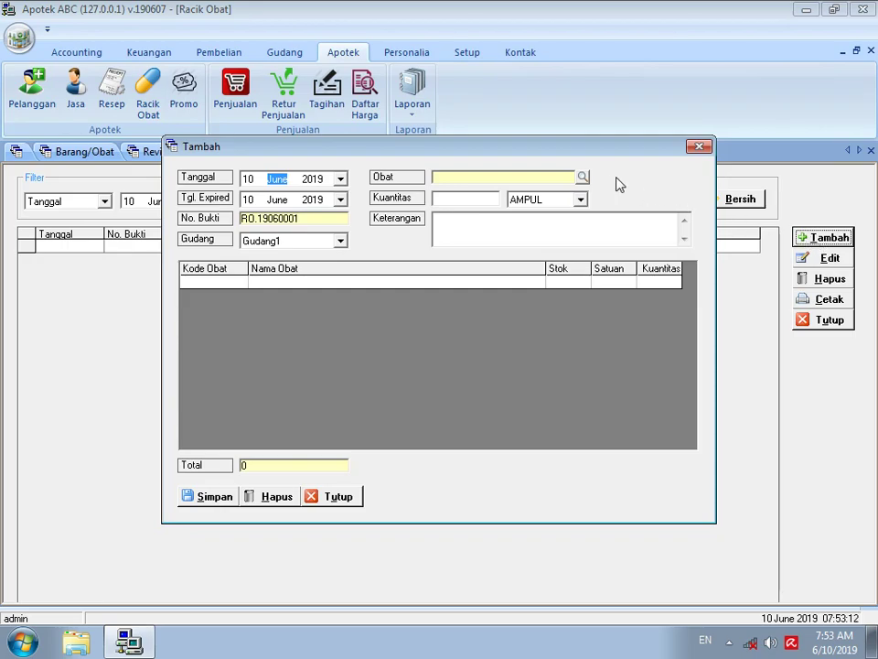
pyautogui.click(581, 177)
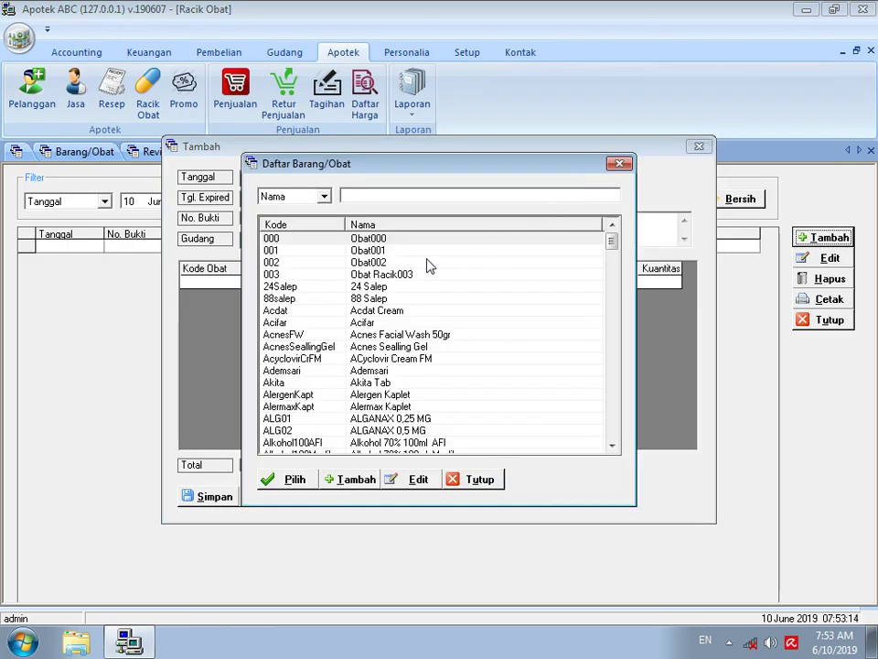
pyautogui.click(388, 274)
pyautogui.click(294, 479)
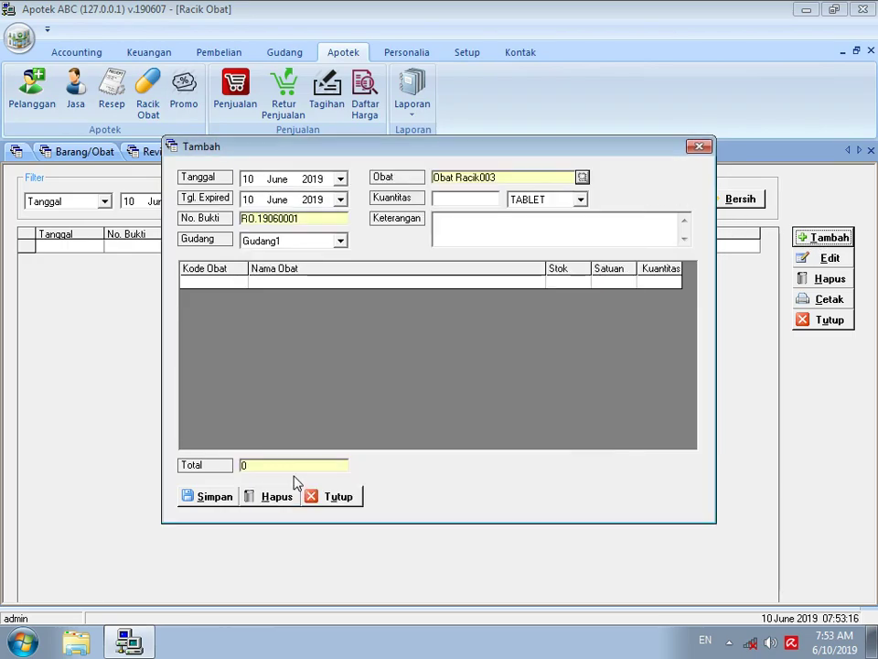
pyautogui.click(460, 198)
pyautogui.click(536, 203)
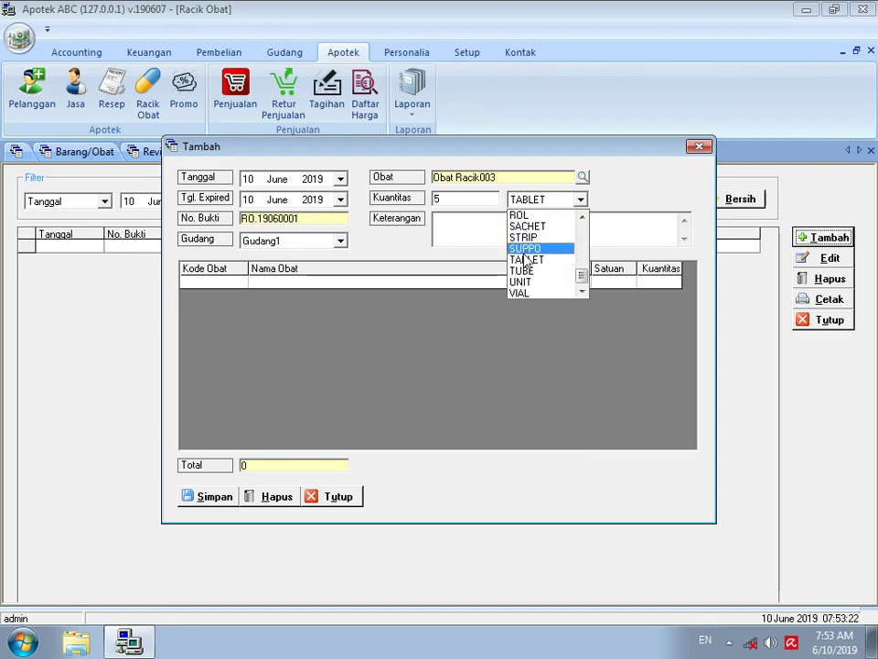
pyautogui.click(551, 261)
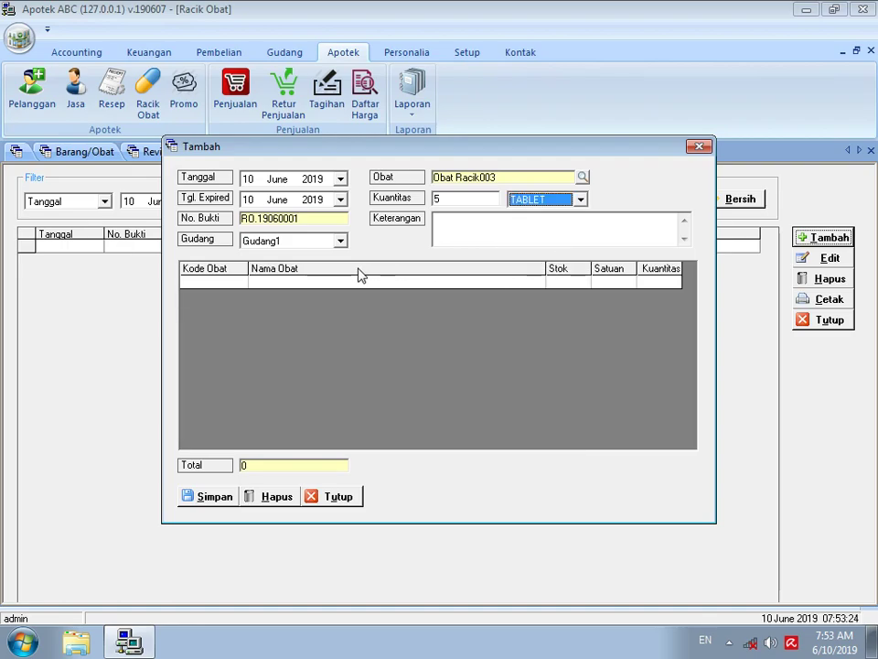
# Add Obat001 from the item list as an ingredient of the compounding entry with quantity 10.
pyautogui.click(229, 283)
pyautogui.click(240, 284)
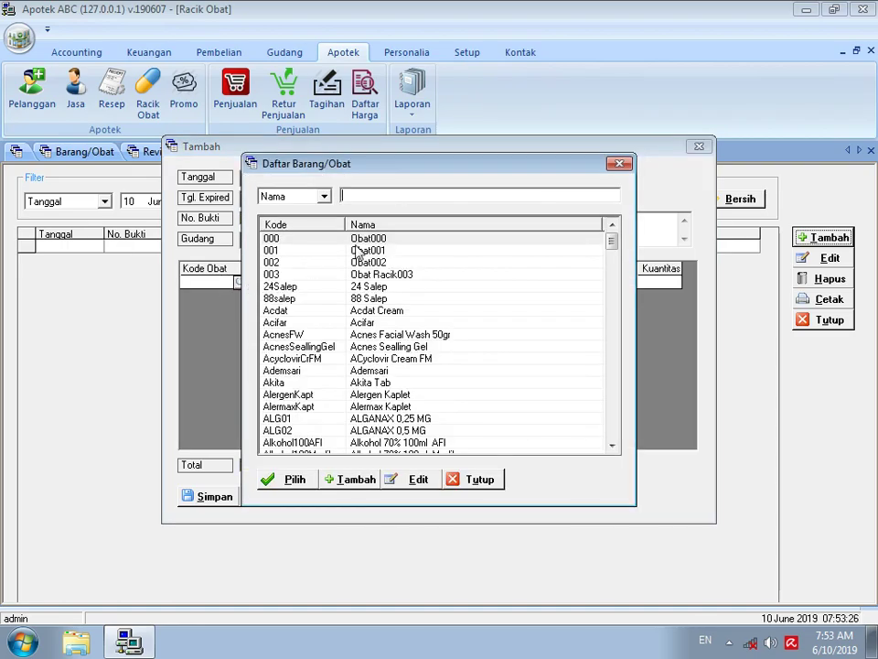
pyautogui.click(331, 253)
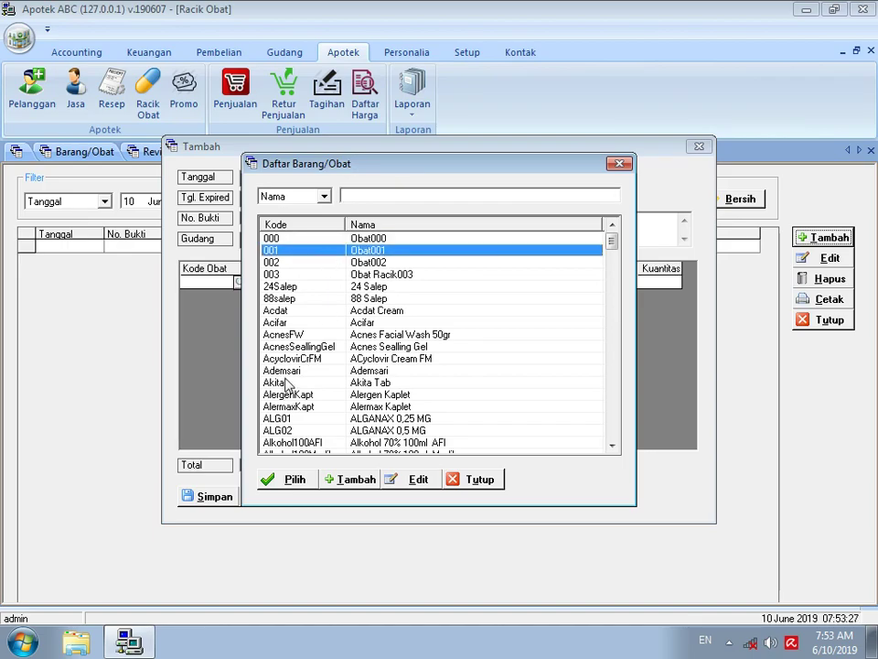
pyautogui.click(300, 479)
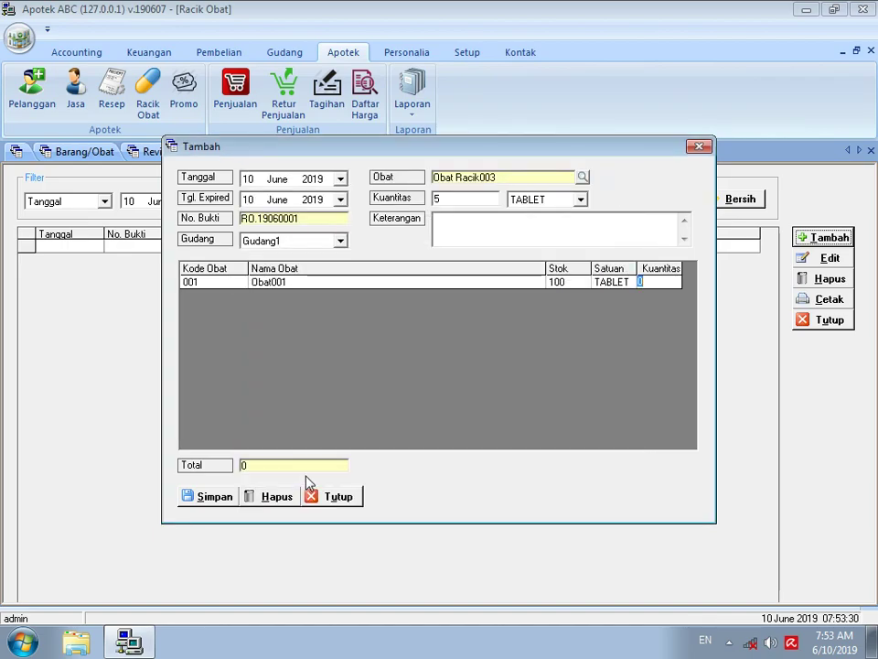
pyautogui.write('10')
pyautogui.press('Return')
# Add item code 002 as the second ingredient with quantity 10.
pyautogui.write('002')
pyautogui.press('Return')
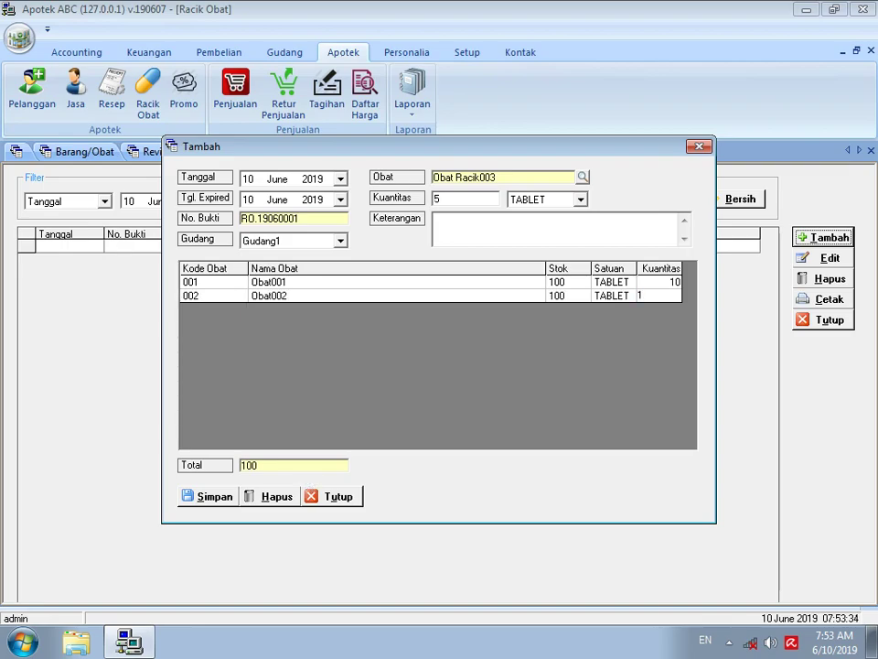
pyautogui.write('10')
pyautogui.press('Return')
# Enter the description "Racik Obat 003 dengan menggunakan Obat001 & Obat002" and save the compounding entry.
pyautogui.click(546, 226)
pyautogui.write('Racik Obat')
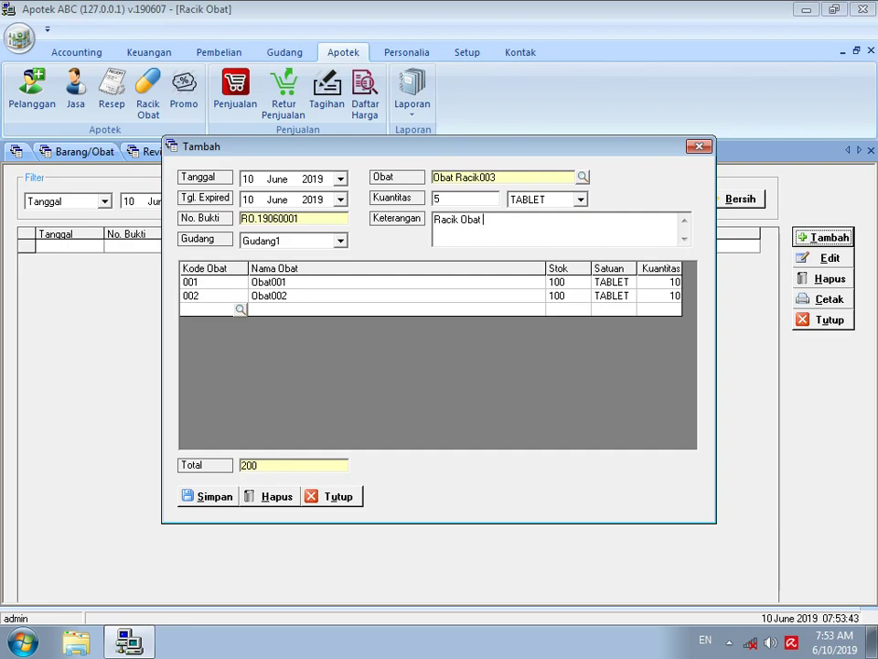
pyautogui.write('003 dengan menggunakan Obat001 & Obat002')
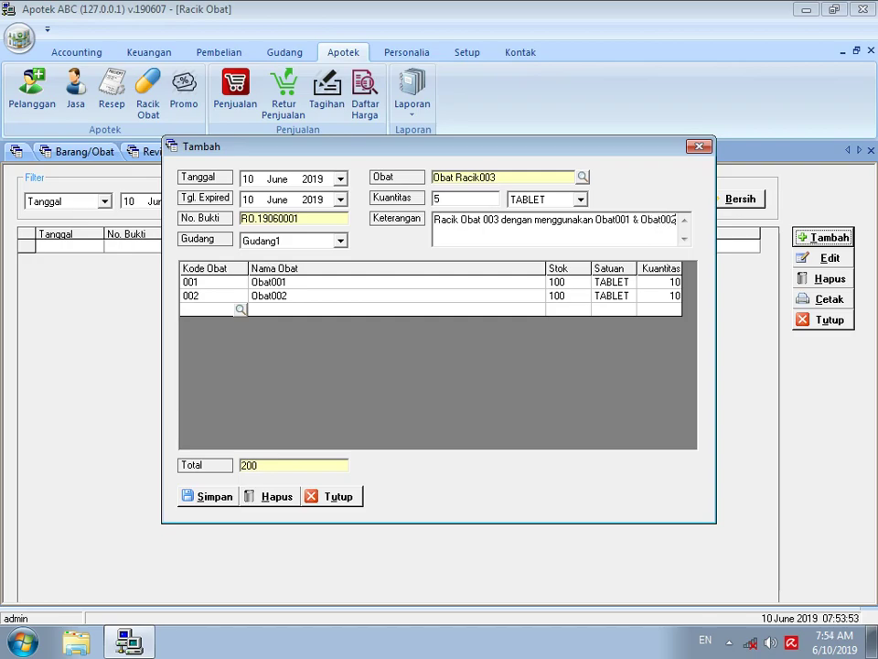
pyautogui.click(211, 498)
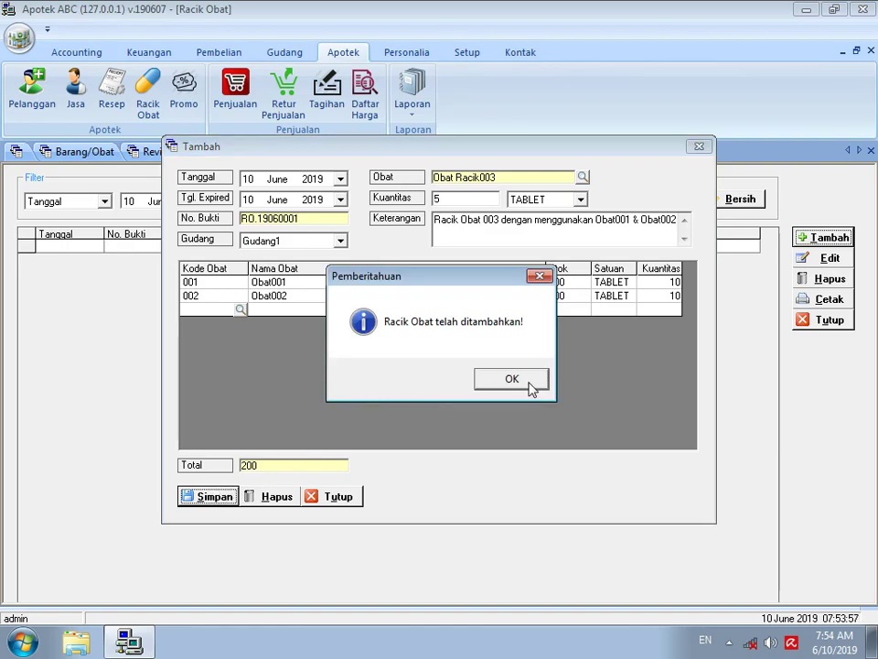
pyautogui.click(526, 387)
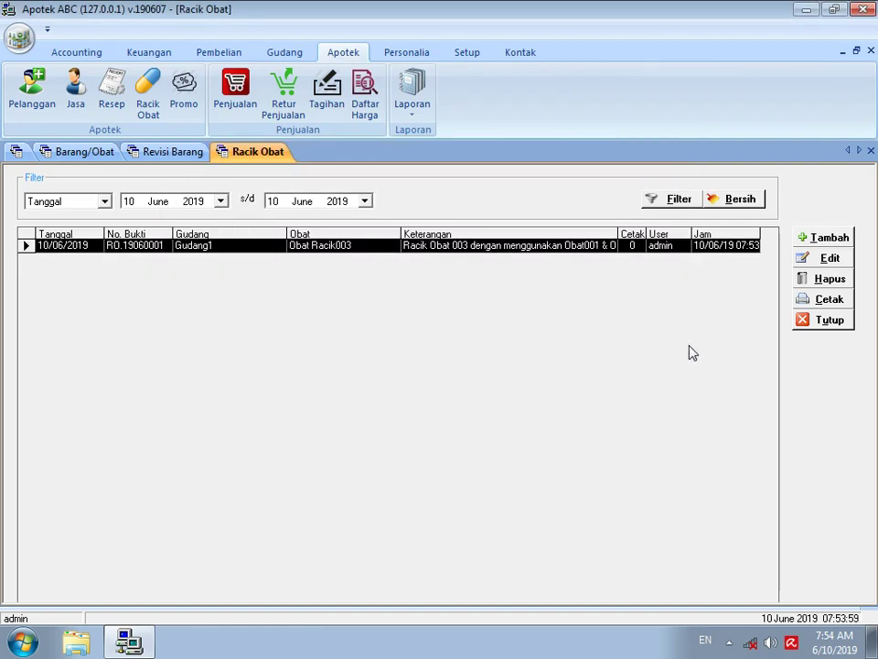
# Preview the printout of the saved Racik Obat entry and review its contents.
pyautogui.click(805, 302)
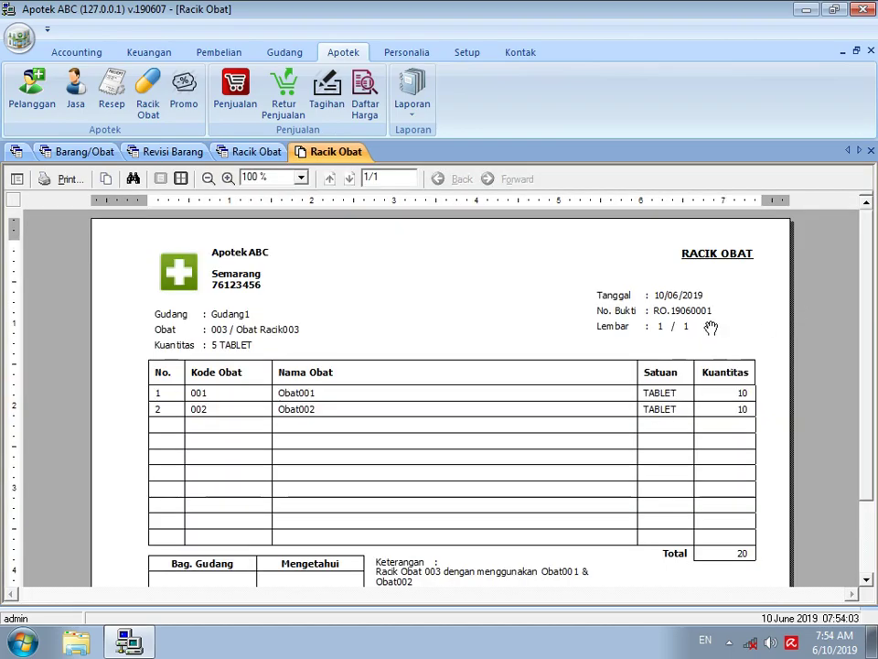
pyautogui.scroll(-1, 711, 327)
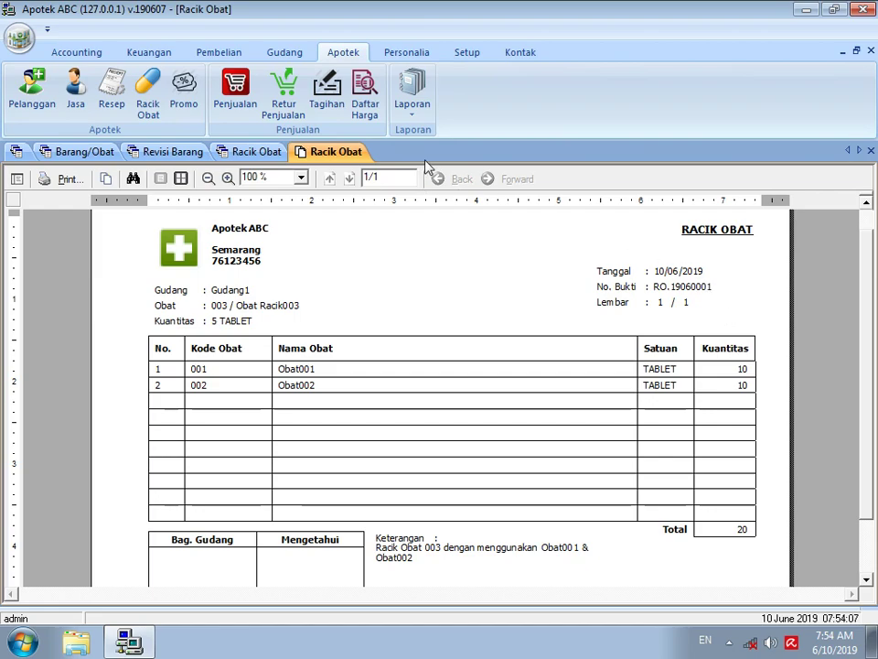
# Generate the stock card report (Kartu Stok) for 10 June 2019 and examine the movements of Obat001, Obat002 and Obat Racik003.
pyautogui.click(293, 60)
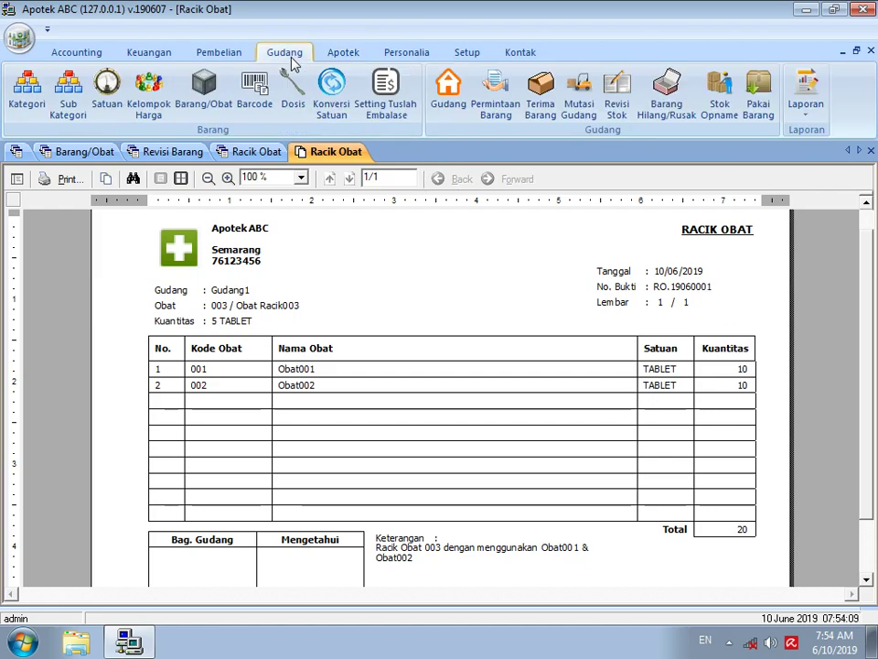
pyautogui.click(811, 118)
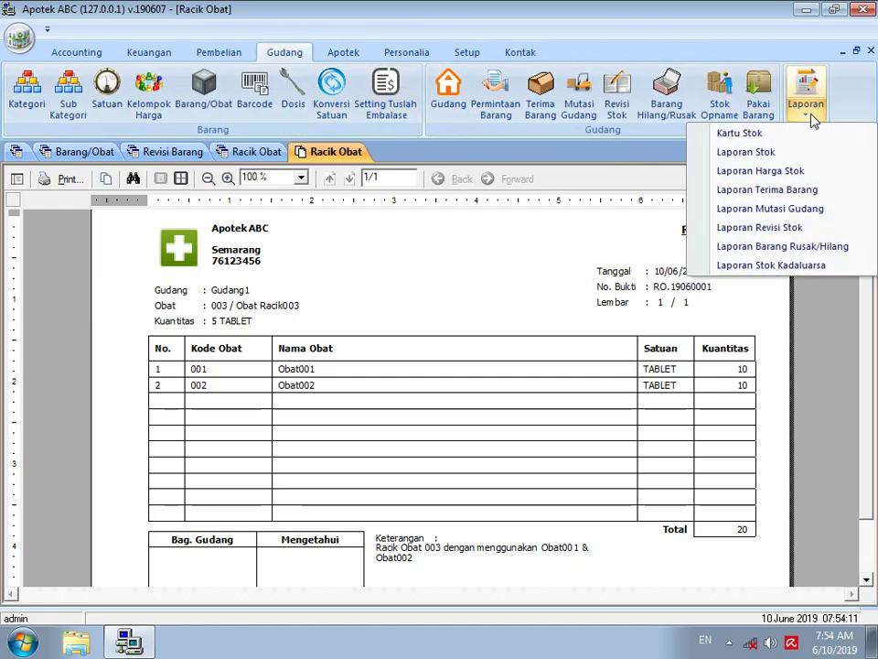
pyautogui.click(771, 137)
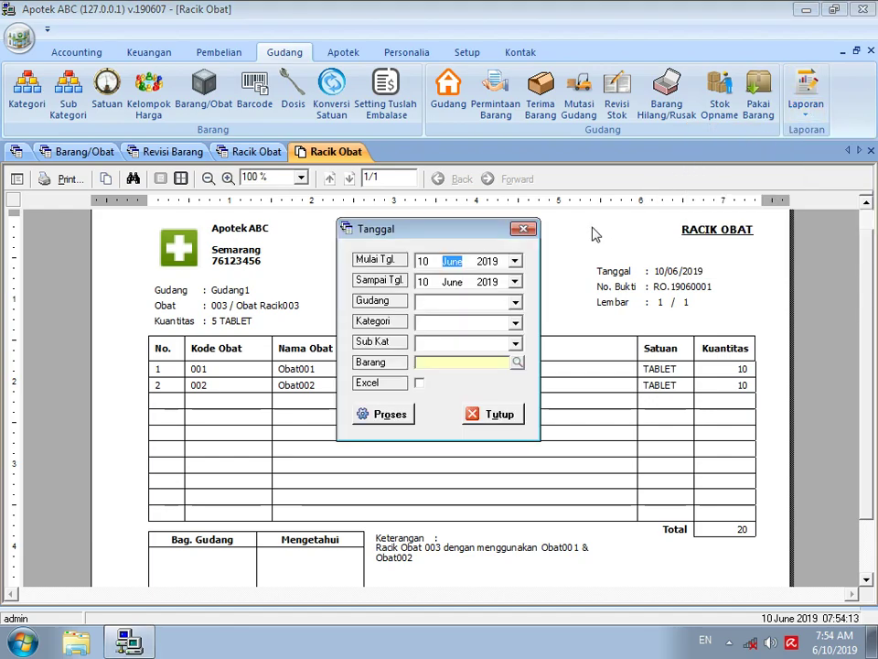
pyautogui.click(388, 415)
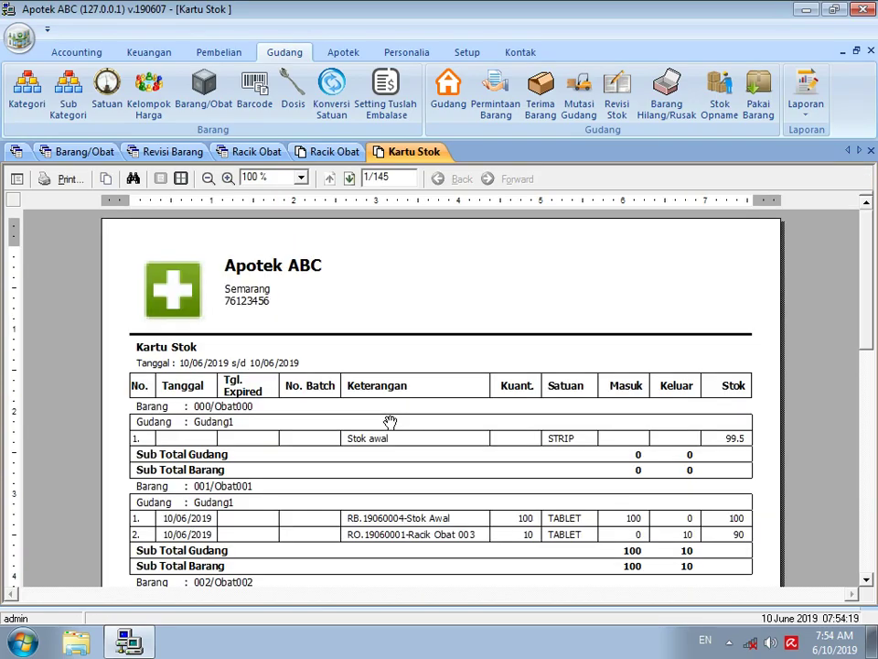
pyautogui.scroll(-1, 397, 423)
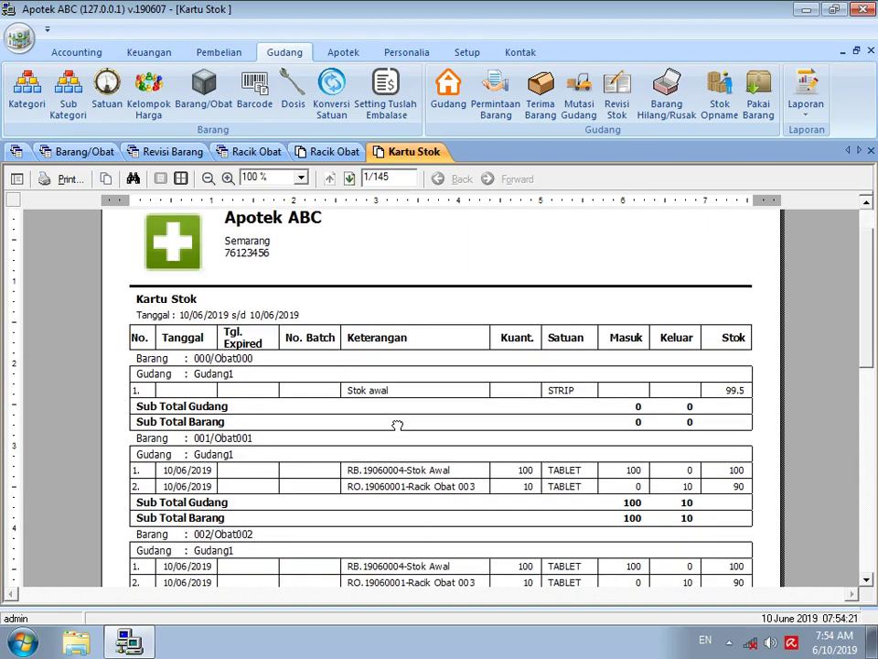
pyautogui.scroll(-1, 397, 425)
pyautogui.scroll(-5, 397, 425)
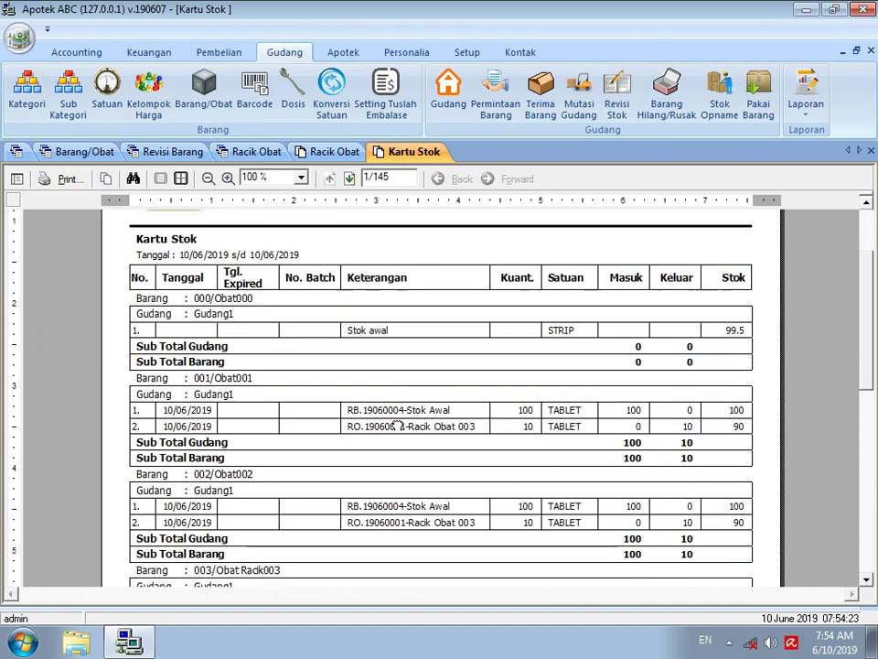
pyautogui.scroll(-1, 397, 422)
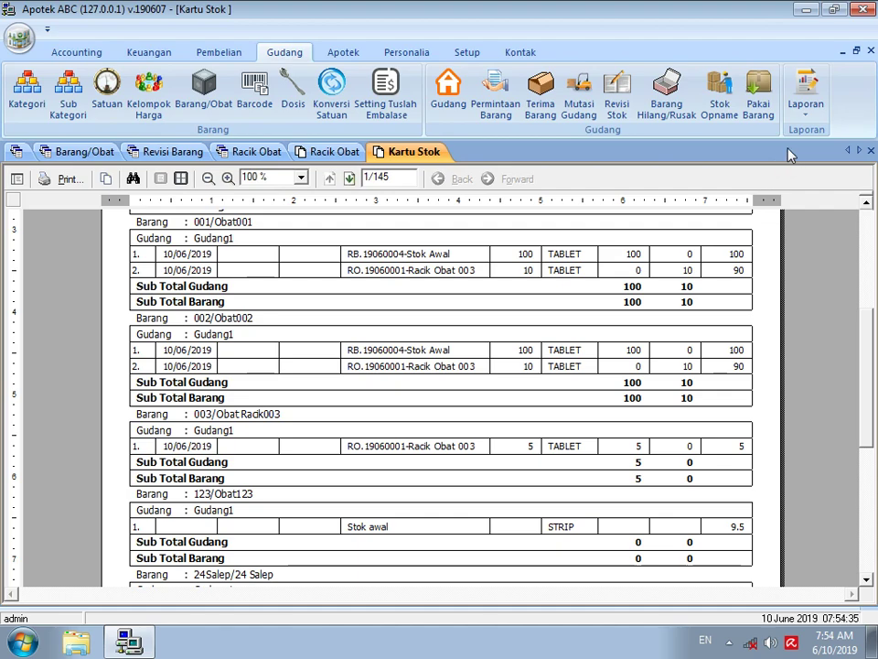
# Generate the stock report (Laporan Stok) for June 2019 and search it for "obat001".
pyautogui.click(804, 117)
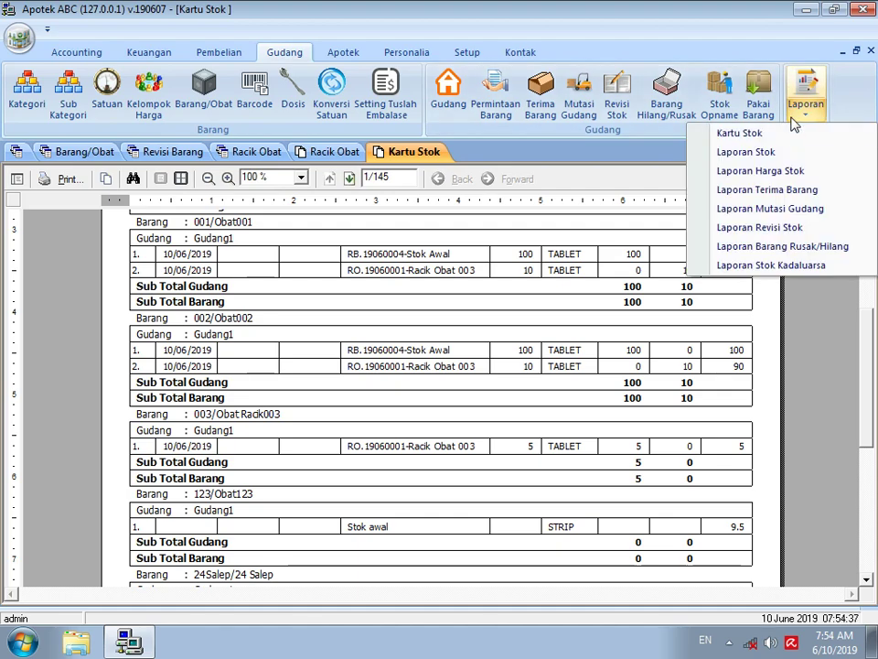
pyautogui.click(756, 153)
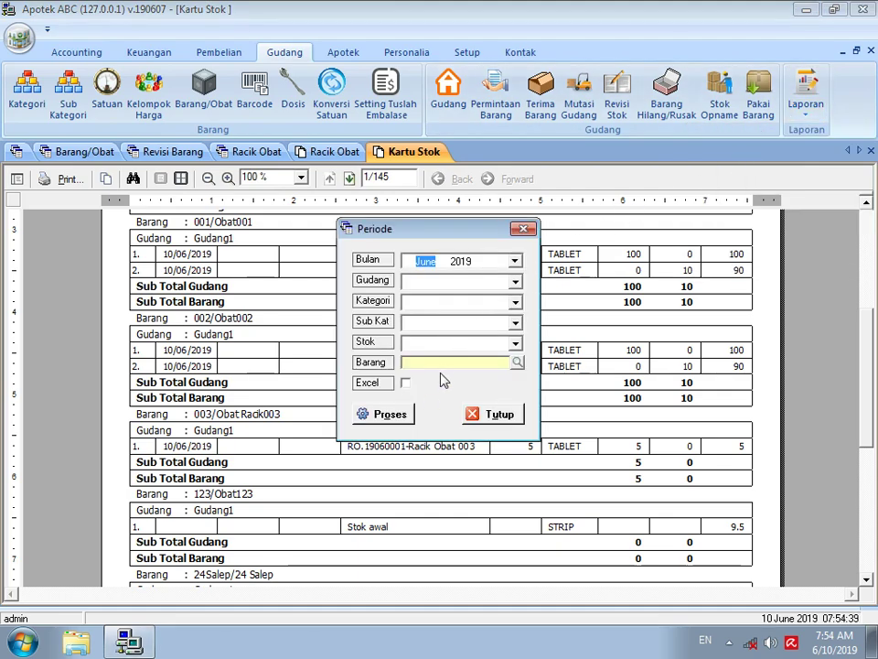
pyautogui.click(388, 415)
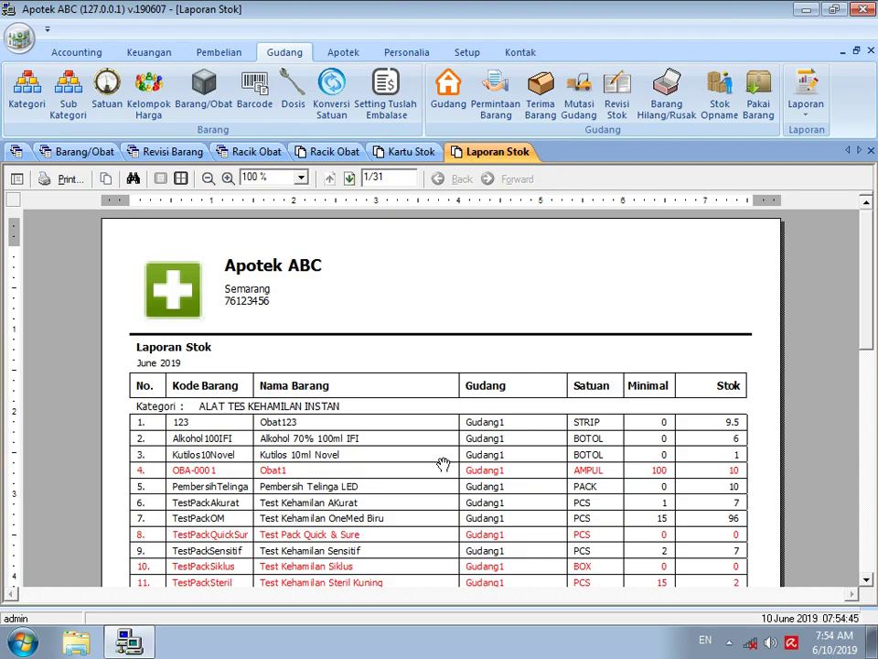
pyautogui.scroll(-5, 448, 464)
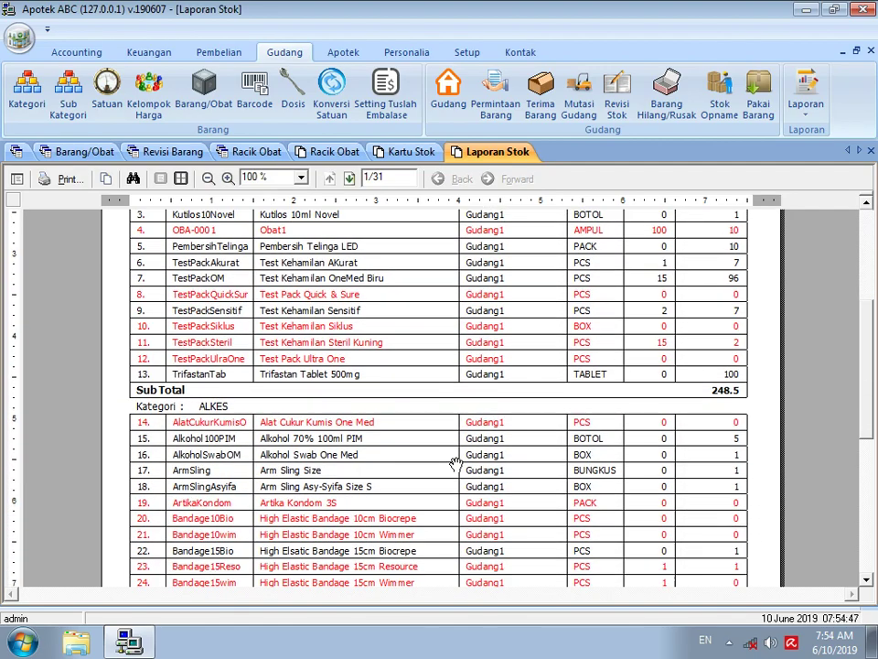
pyautogui.hotkey('ctrl', 'f')
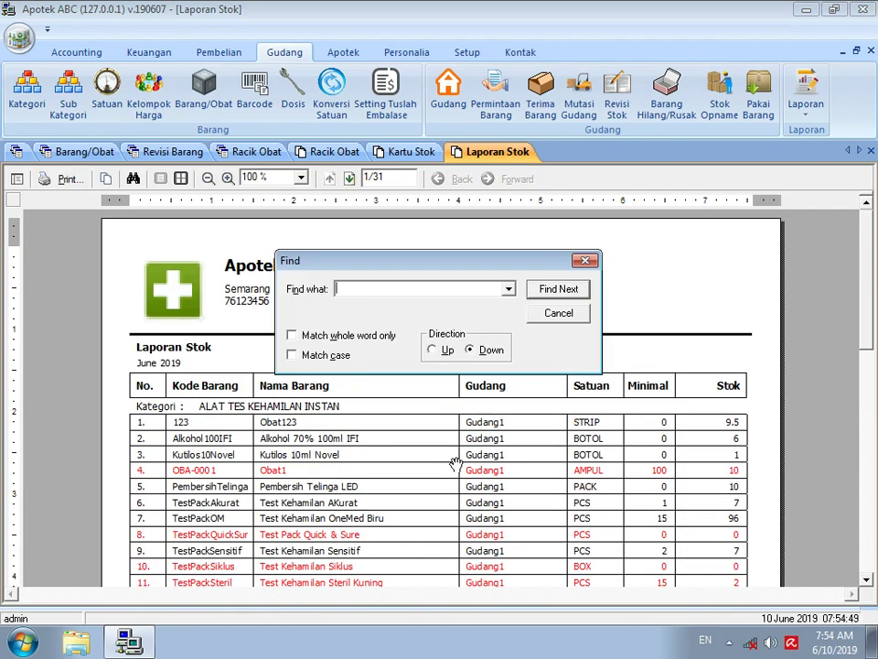
pyautogui.write('obat001')
pyautogui.press('Return')
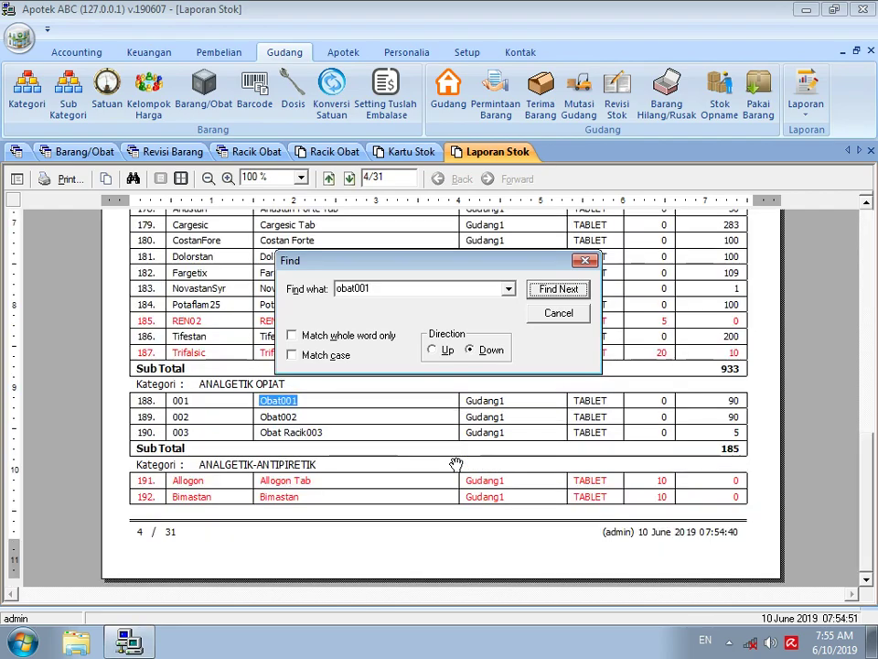
pyautogui.click(555, 316)
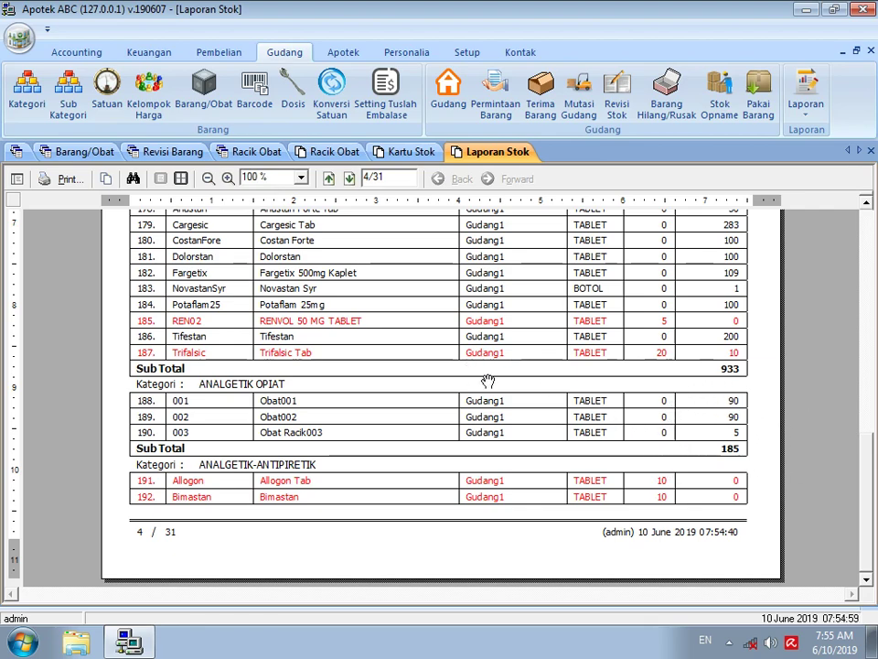
# Start a new sales entry, add Obat Racik003 from the item list, and close the entry without saving.
pyautogui.click(78, 53)
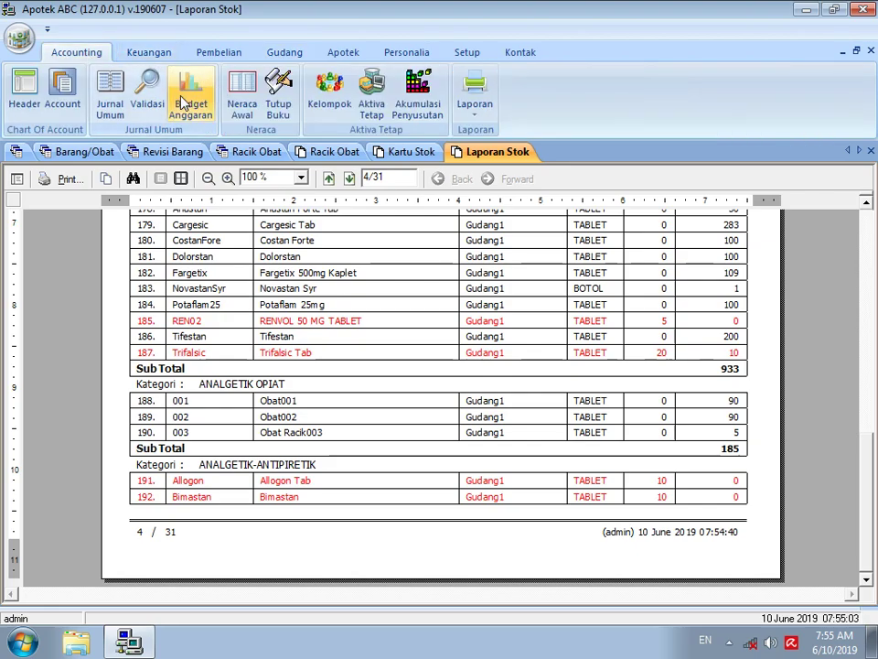
pyautogui.click(353, 53)
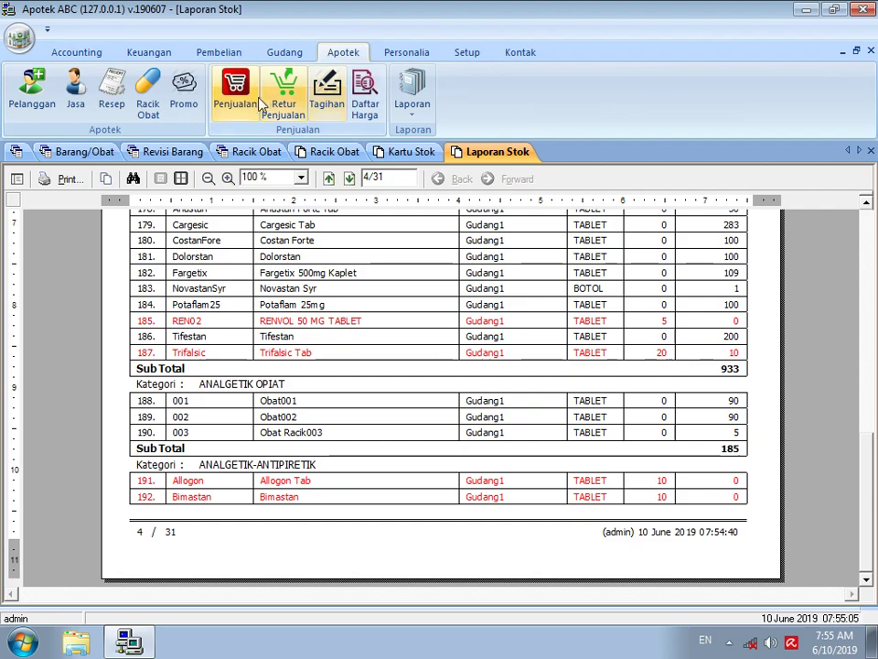
pyautogui.click(238, 96)
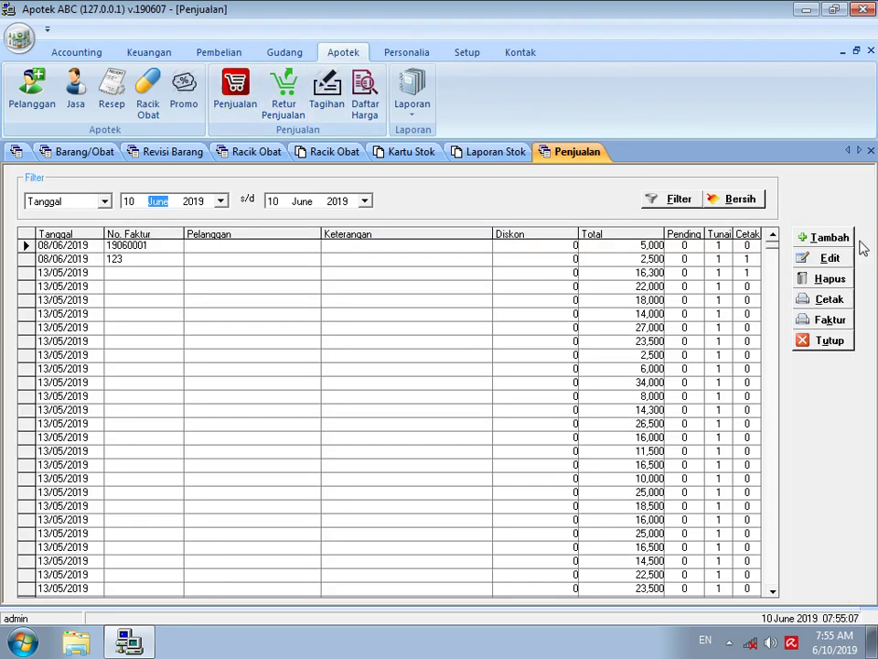
pyautogui.click(823, 237)
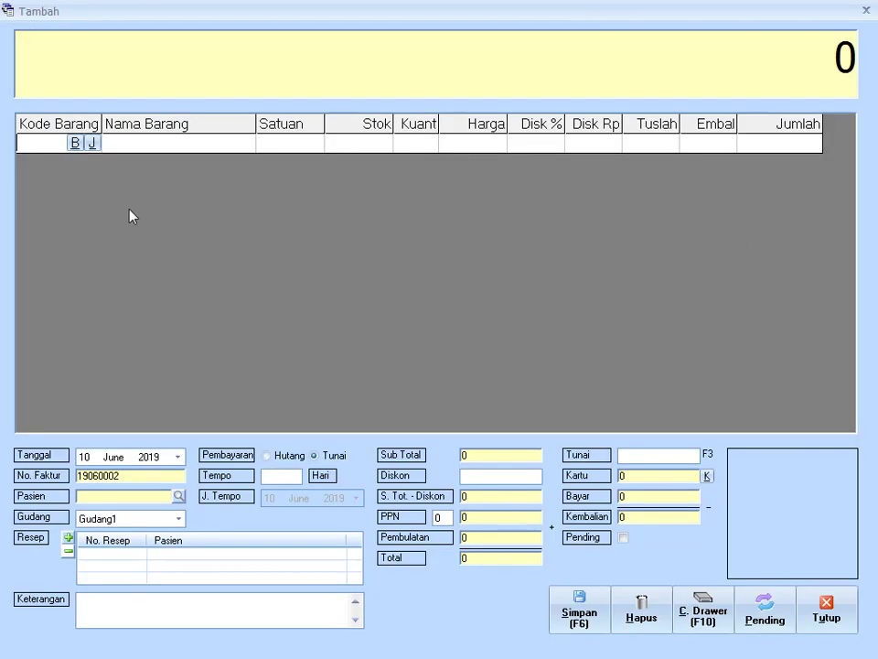
pyautogui.click(75, 144)
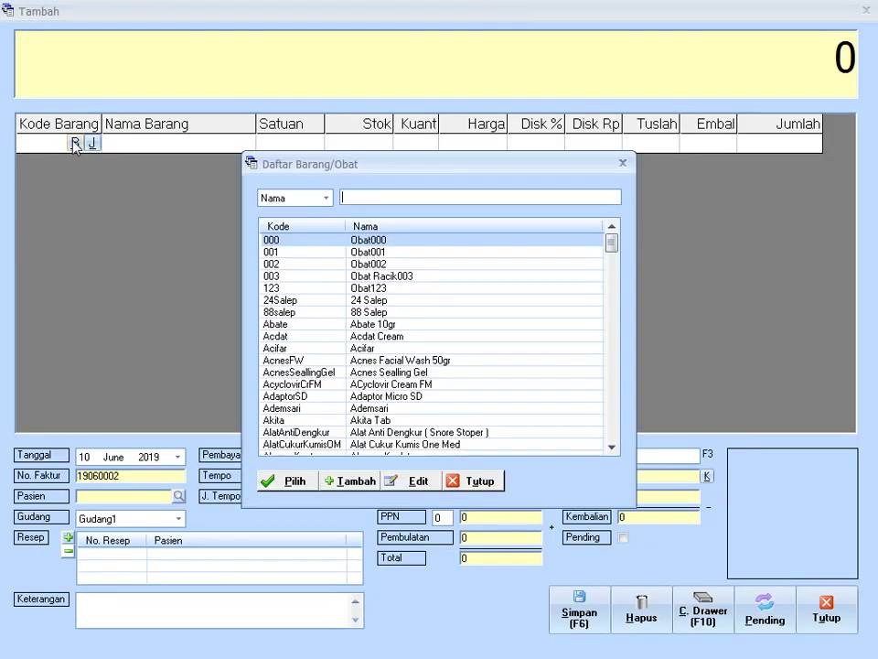
pyautogui.click(375, 276)
pyautogui.click(286, 481)
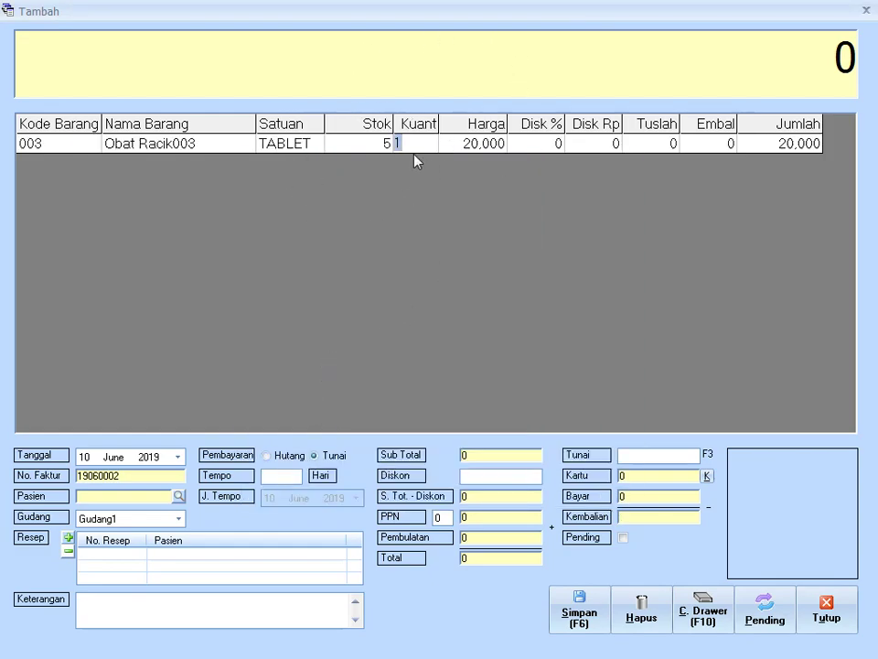
pyautogui.click(829, 624)
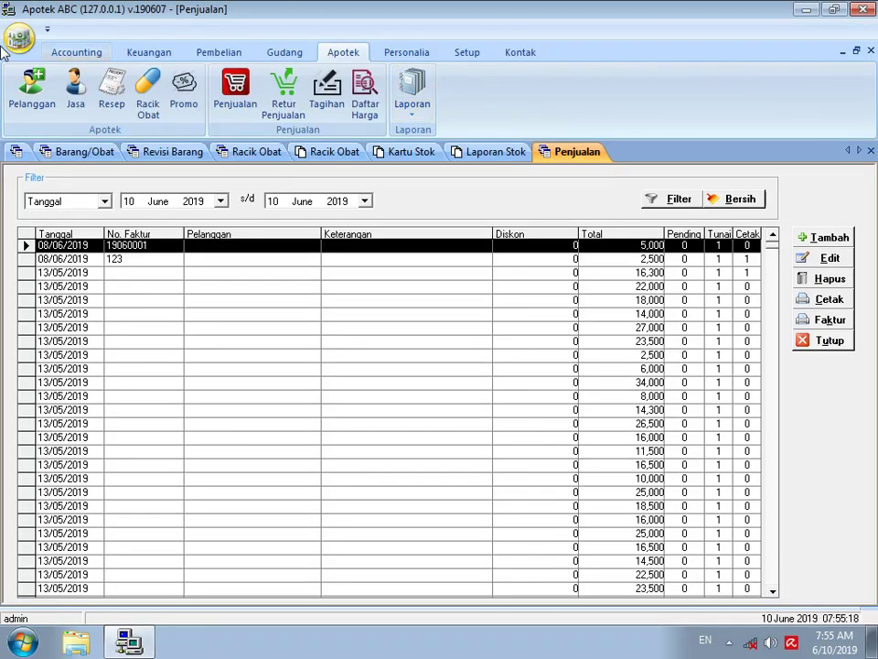
# Preview the detail printout of the Racik Obat RO.19060001 entry in the general journal (Jurnal Umum).
pyautogui.click(91, 54)
pyautogui.click(110, 87)
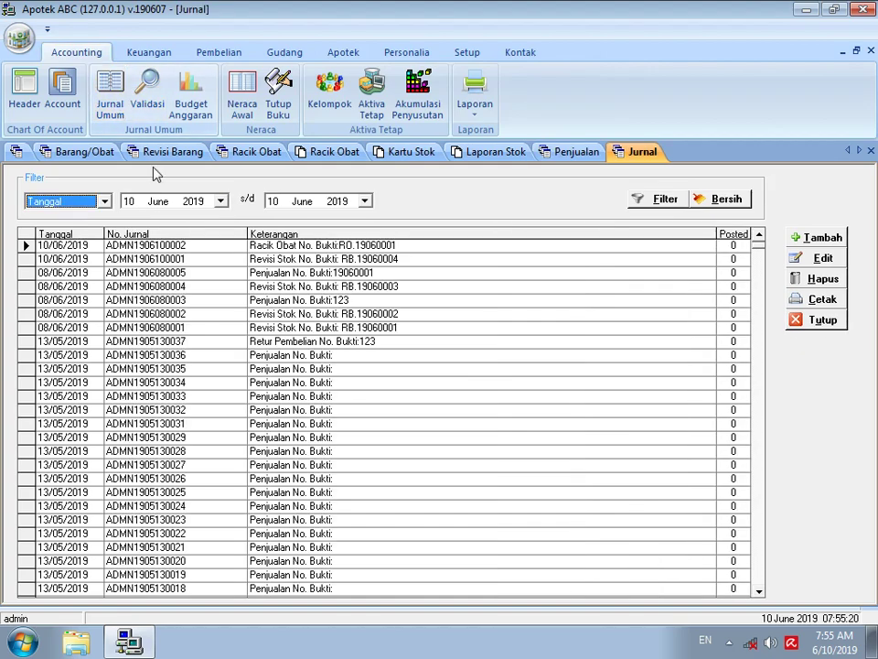
pyautogui.click(280, 247)
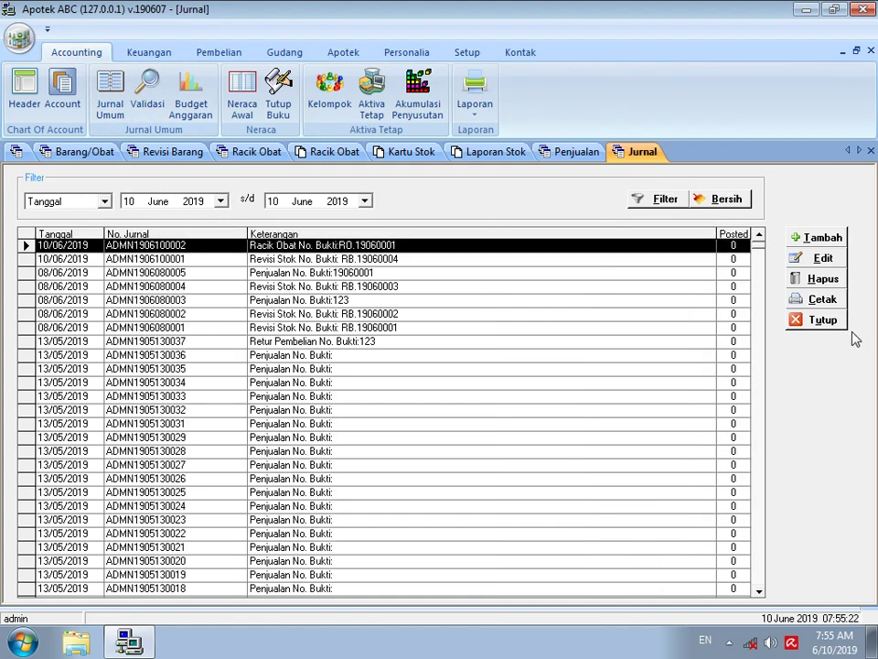
pyautogui.click(822, 299)
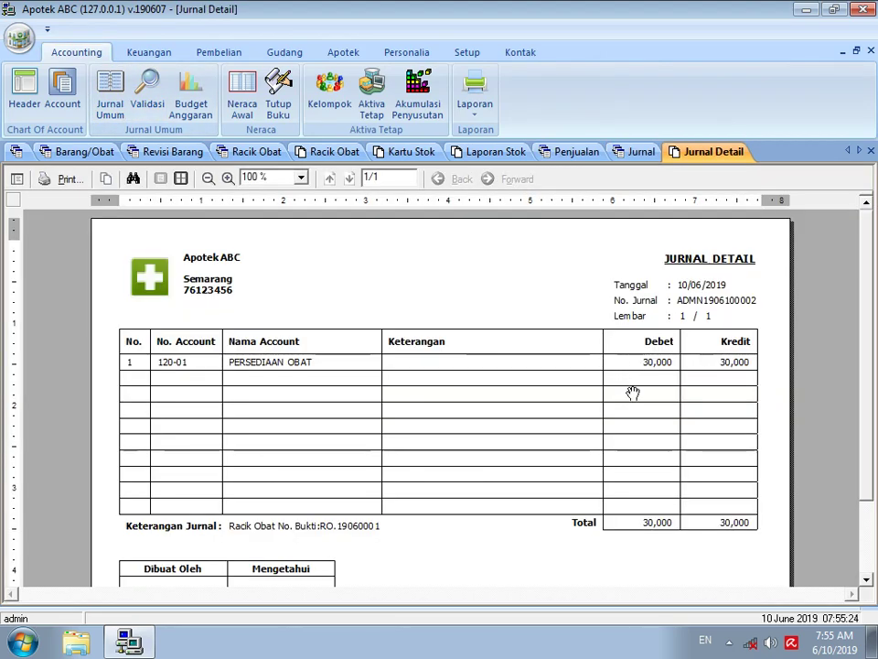